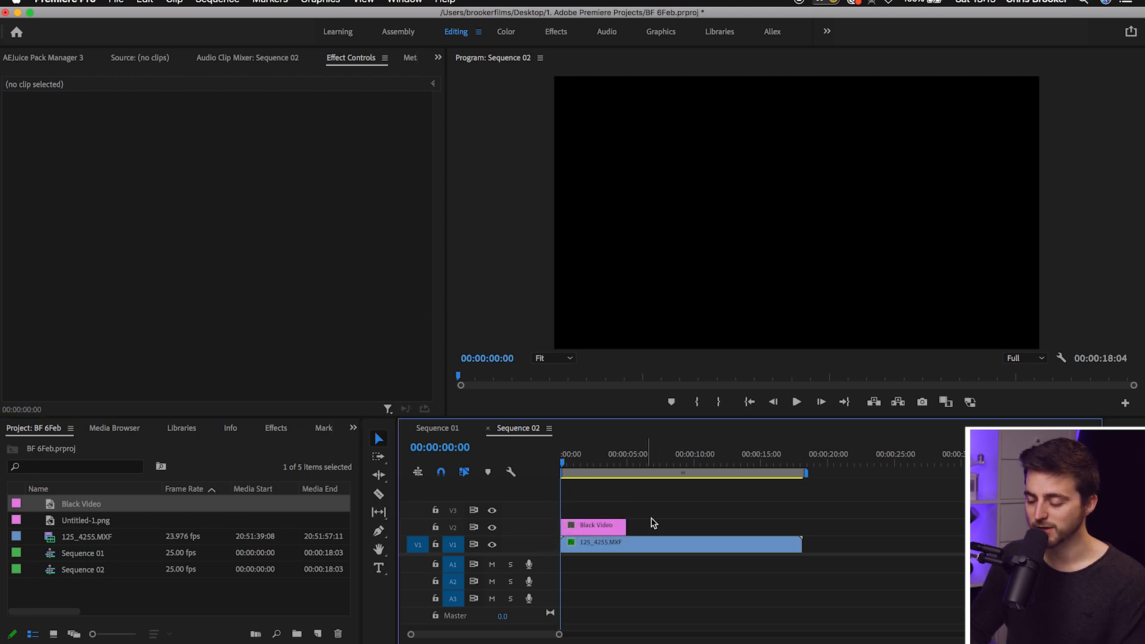
Step: Extend the Black Video clip to the end of the 125_4255.MXF clip and add an elliptical opacity mask to it
left_click_drag(623, 526, 799, 527)
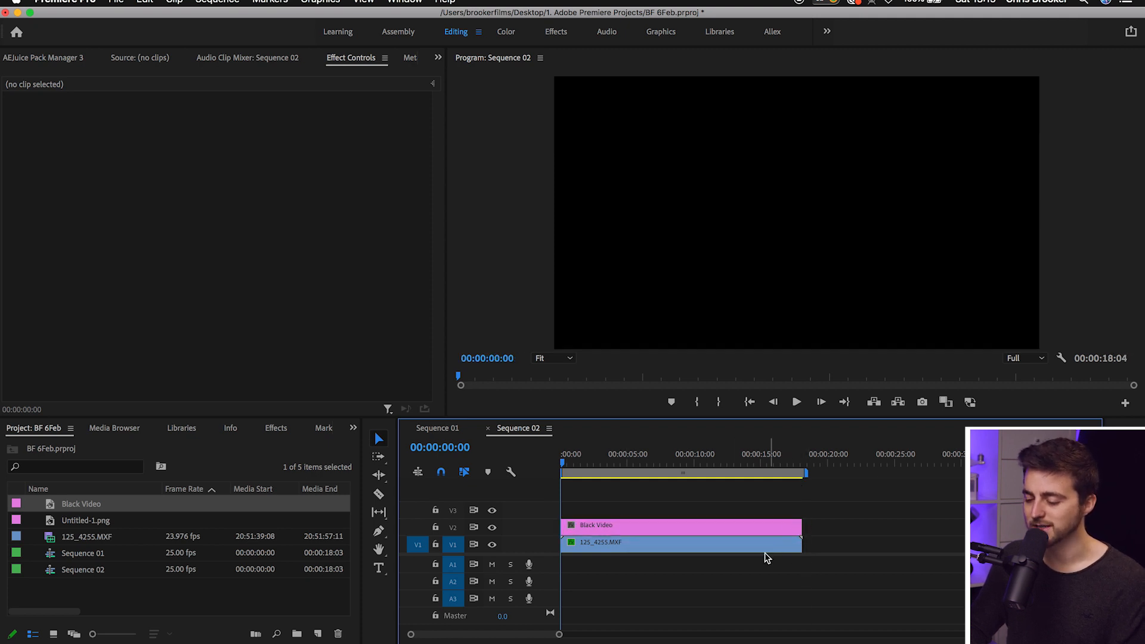
left_click(736, 527)
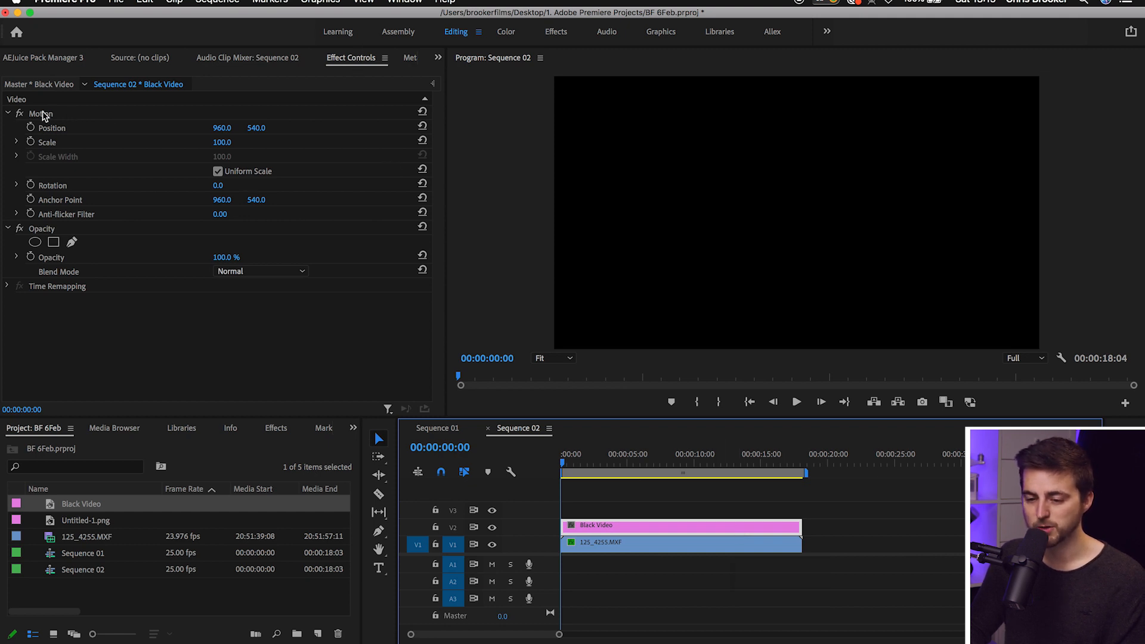
left_click(34, 243)
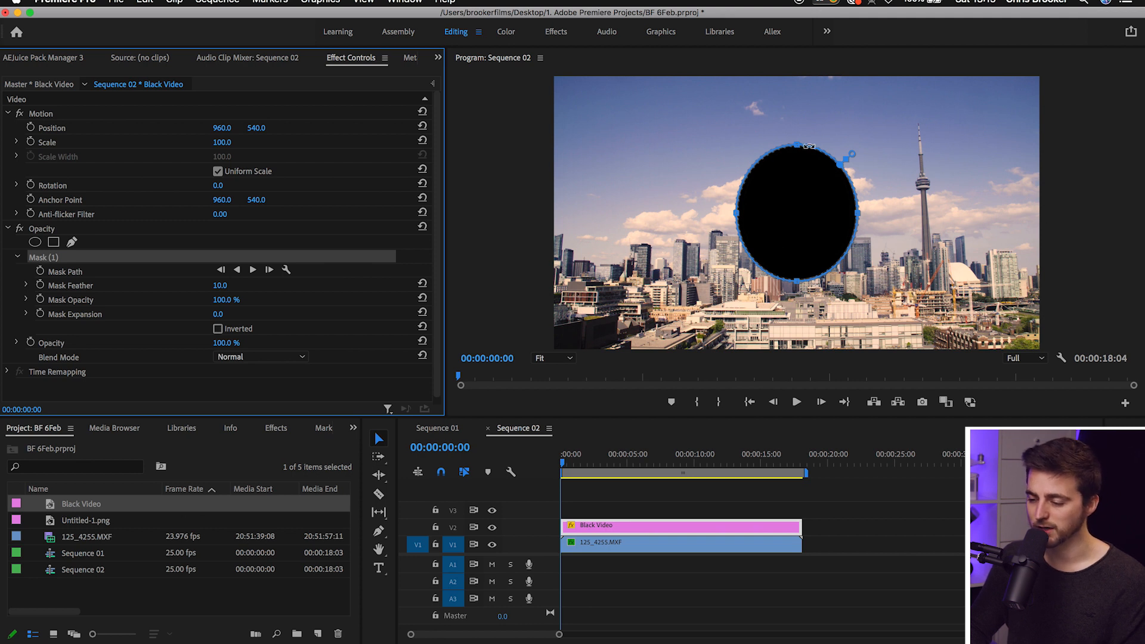
Step: Stretch the elliptical mask outward on all four sides so it nearly fills the frame
left_click_drag(737, 218, 595, 218)
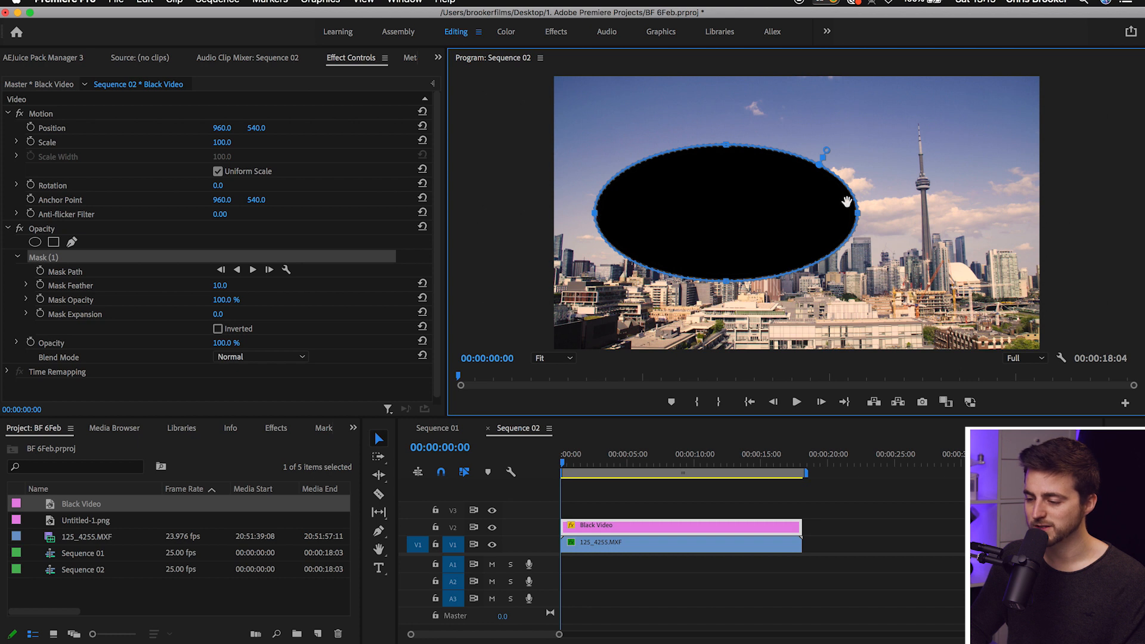
left_click_drag(859, 211, 1016, 216)
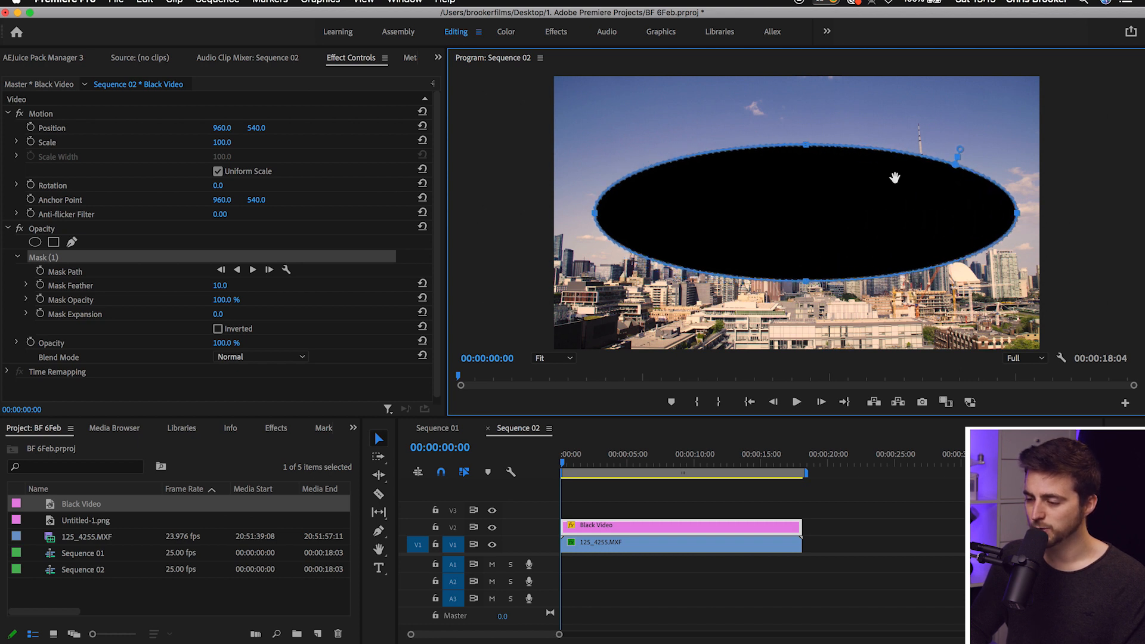
left_click_drag(806, 145, 806, 90)
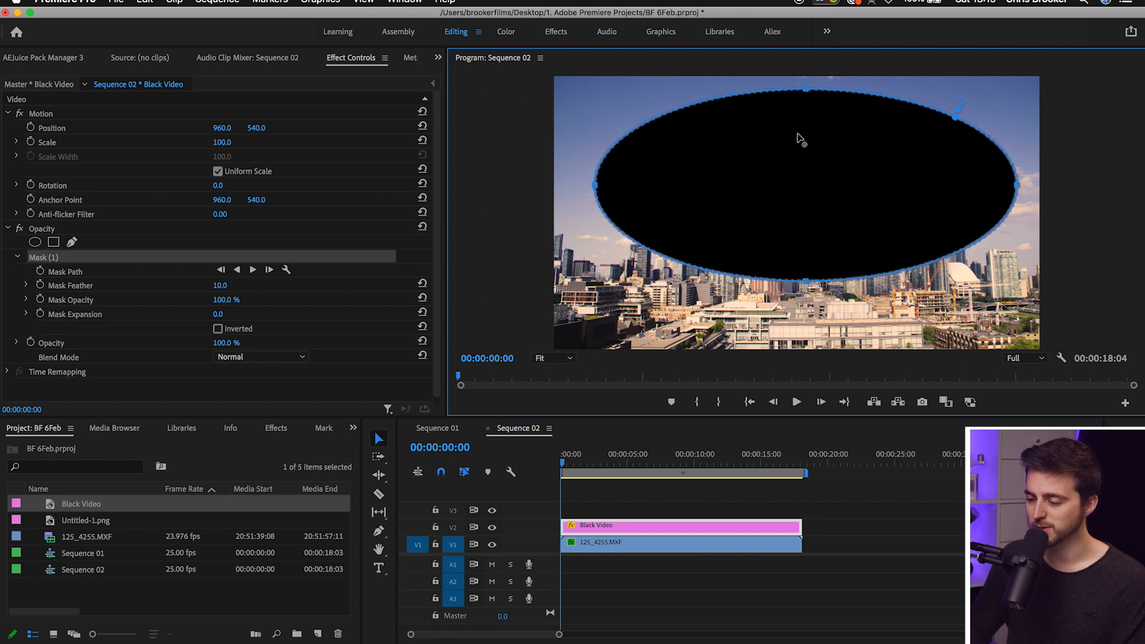
left_click_drag(803, 281, 805, 327)
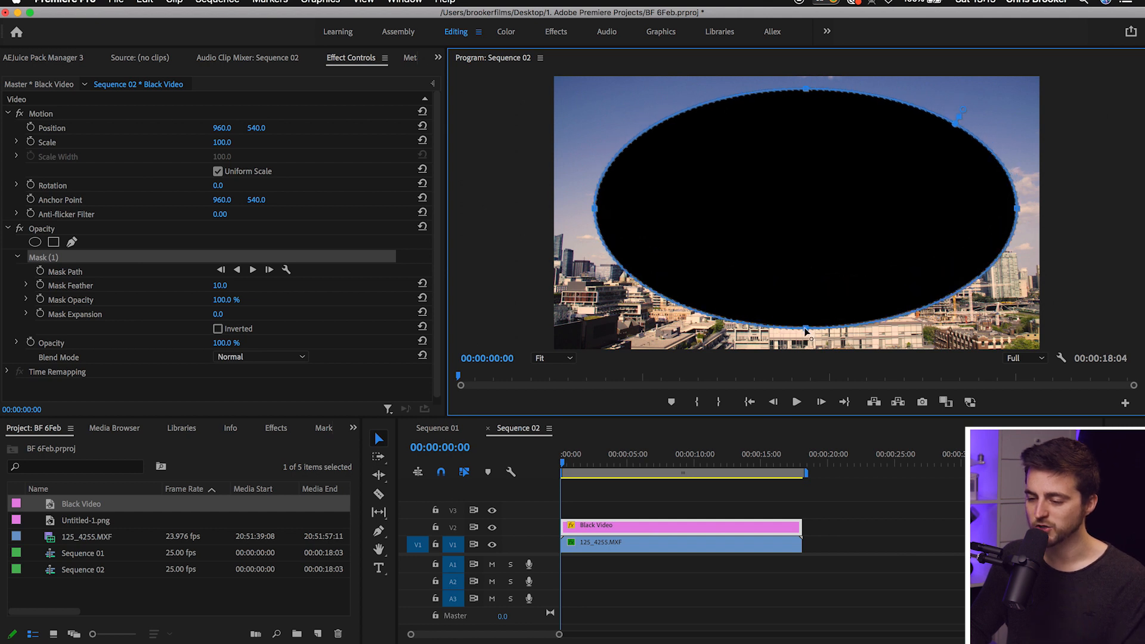
left_click_drag(598, 211, 576, 215)
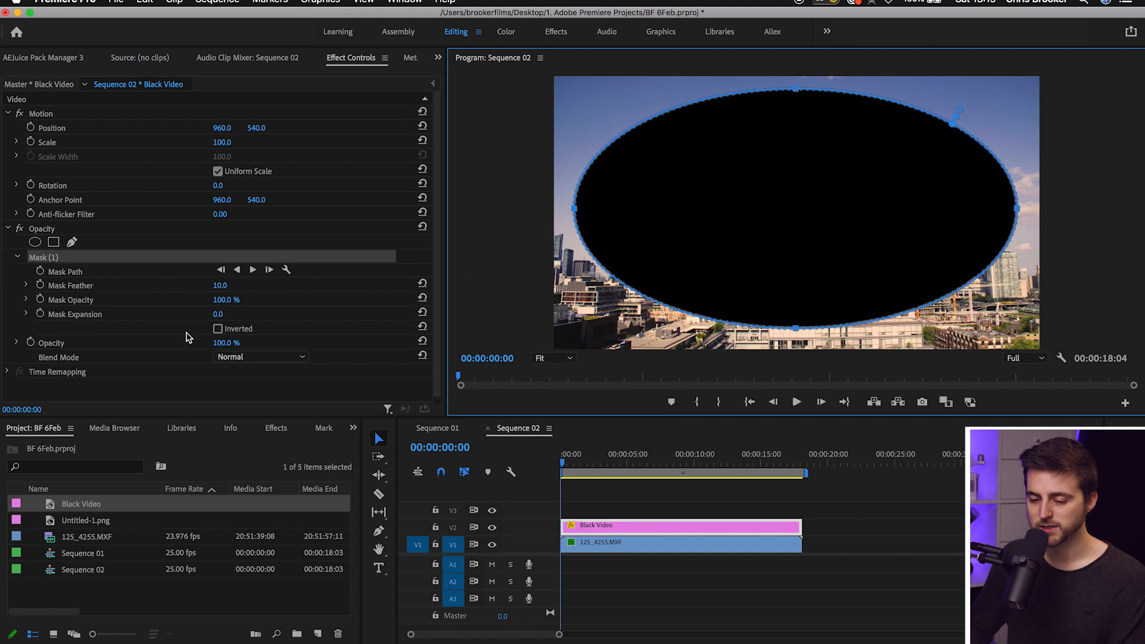
Step: Invert the opacity mask and set its feather to 401 to form a soft dark vignette
left_click(218, 329)
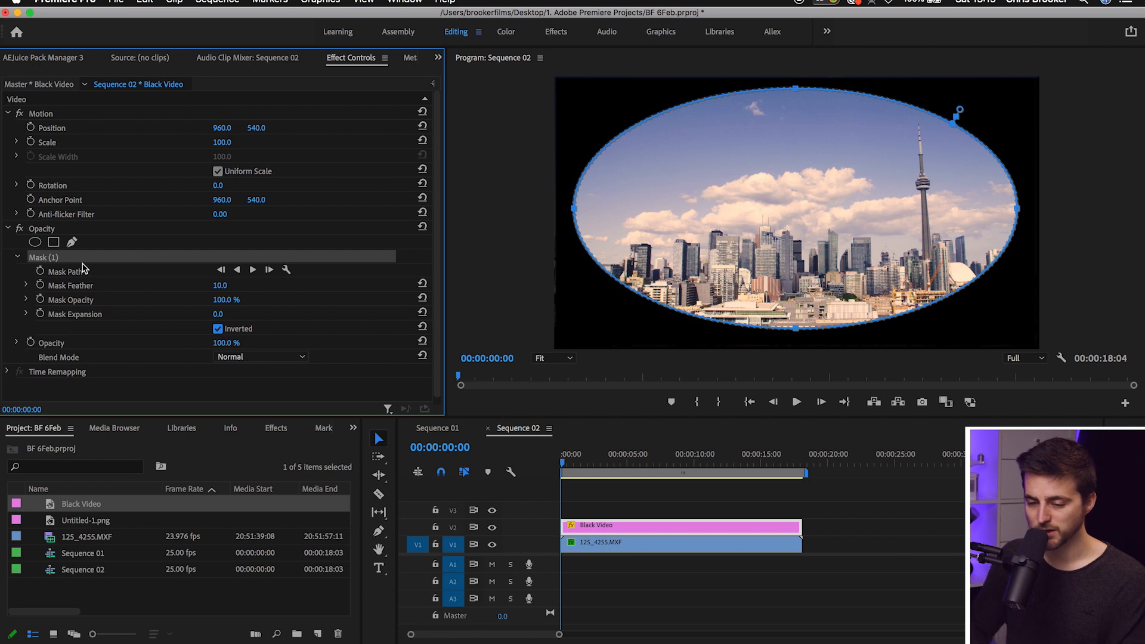
left_click_drag(221, 285, 372, 285)
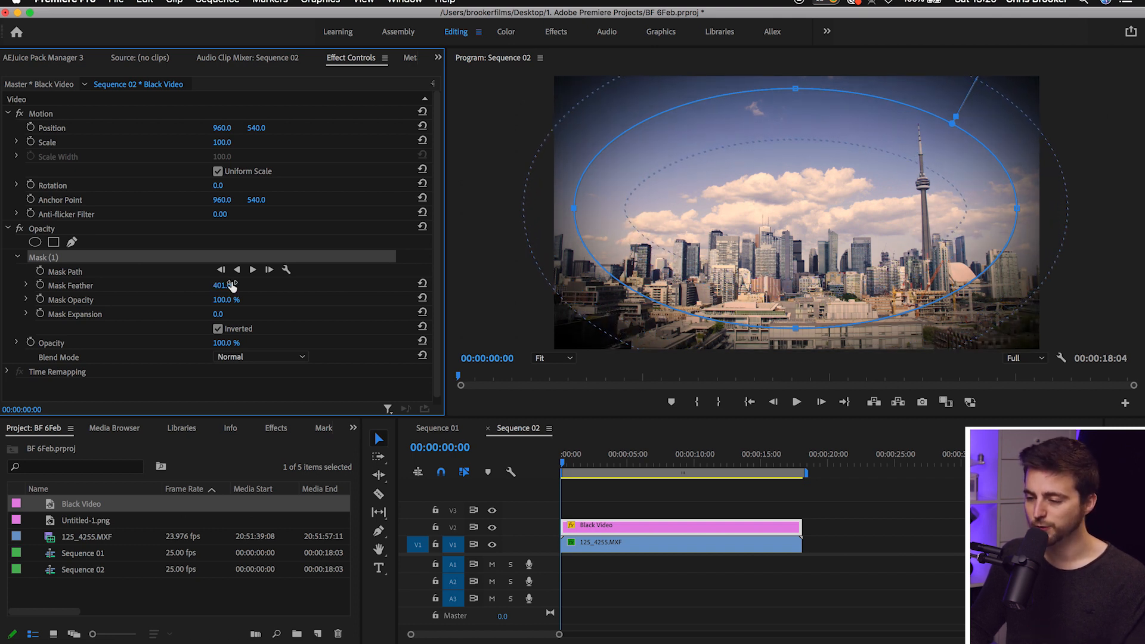
left_click(650, 483)
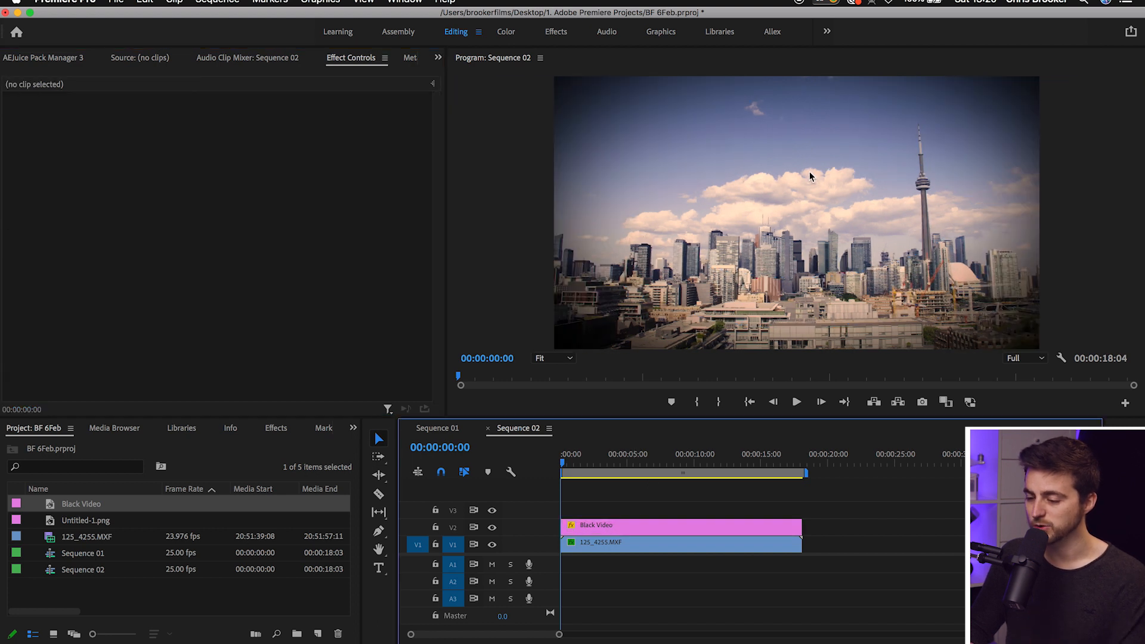
Step: Set the Black Video clip's mask feather to 200
left_click(653, 527)
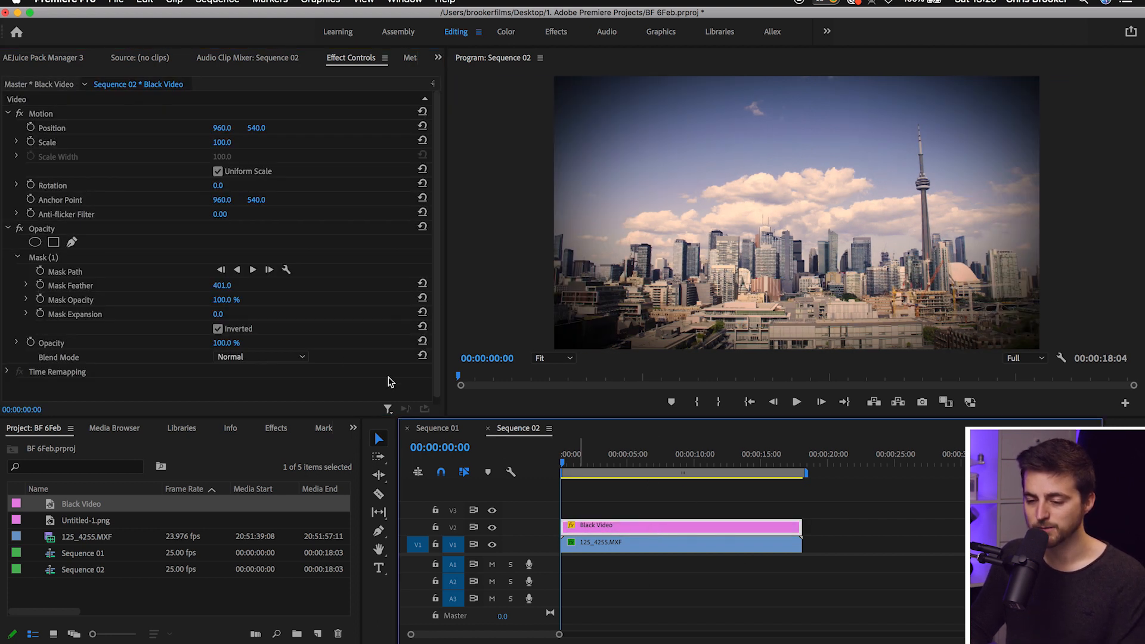
left_click(225, 286)
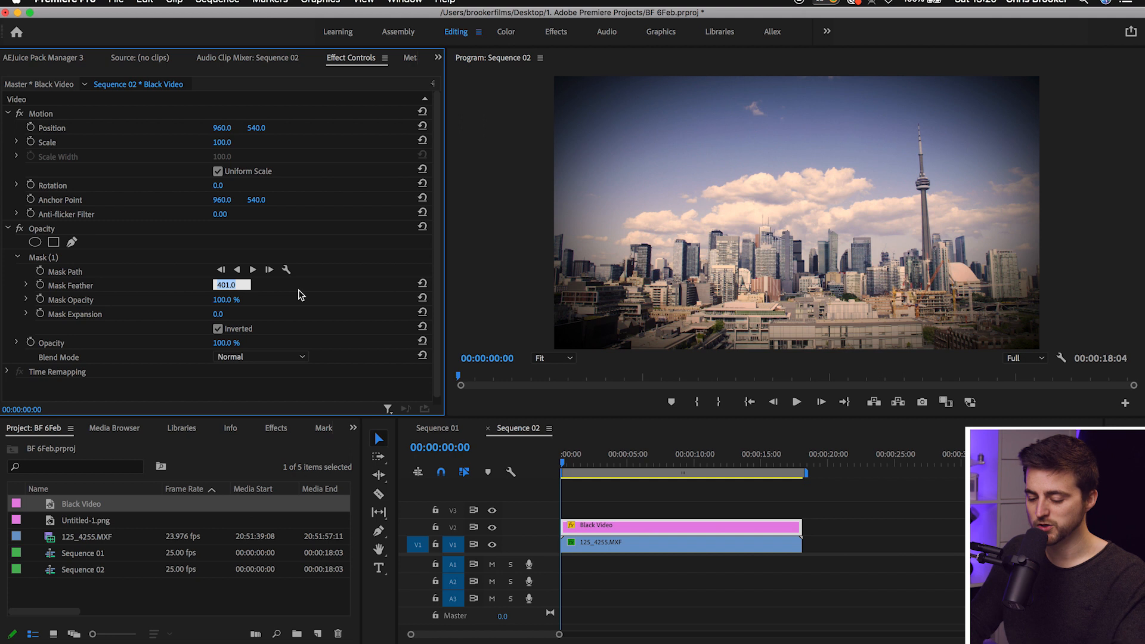
type("200")
key("Return")
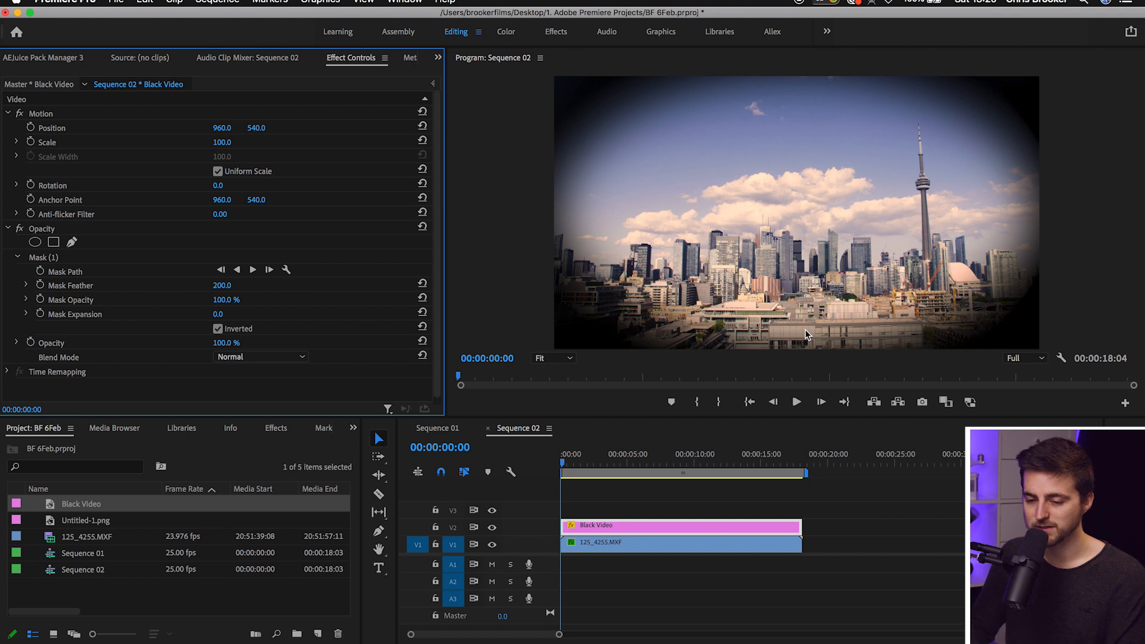
Step: Squeeze the ellipse's upper and lower edges inward and play back the sequence to preview the vignette
left_click(51, 258)
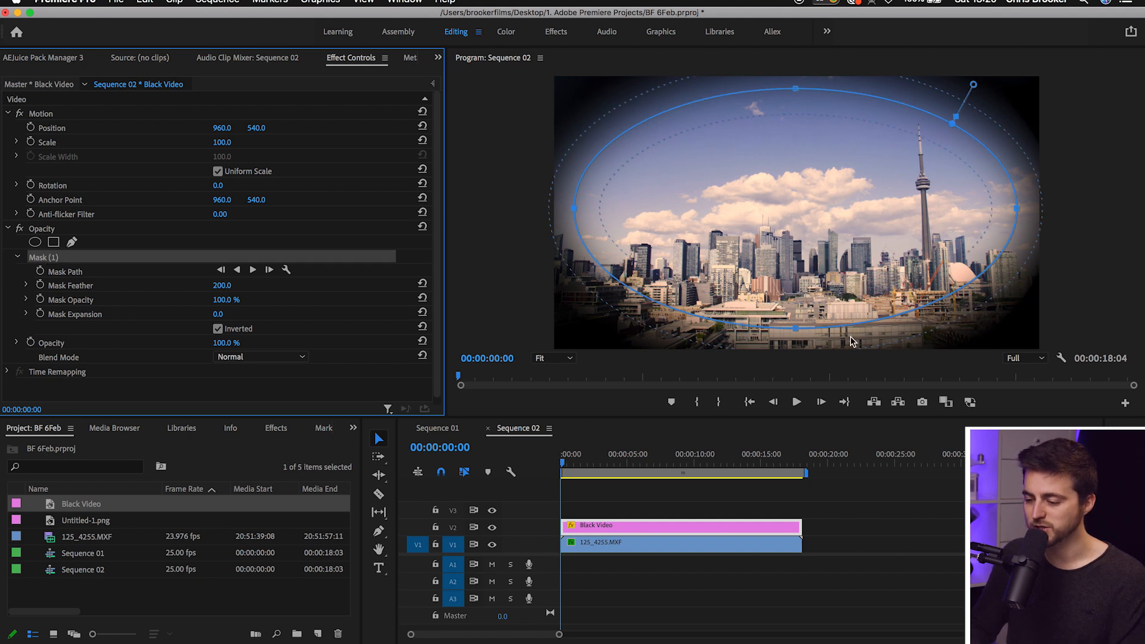
left_click_drag(795, 329, 796, 296)
left_click_drag(794, 87, 794, 119)
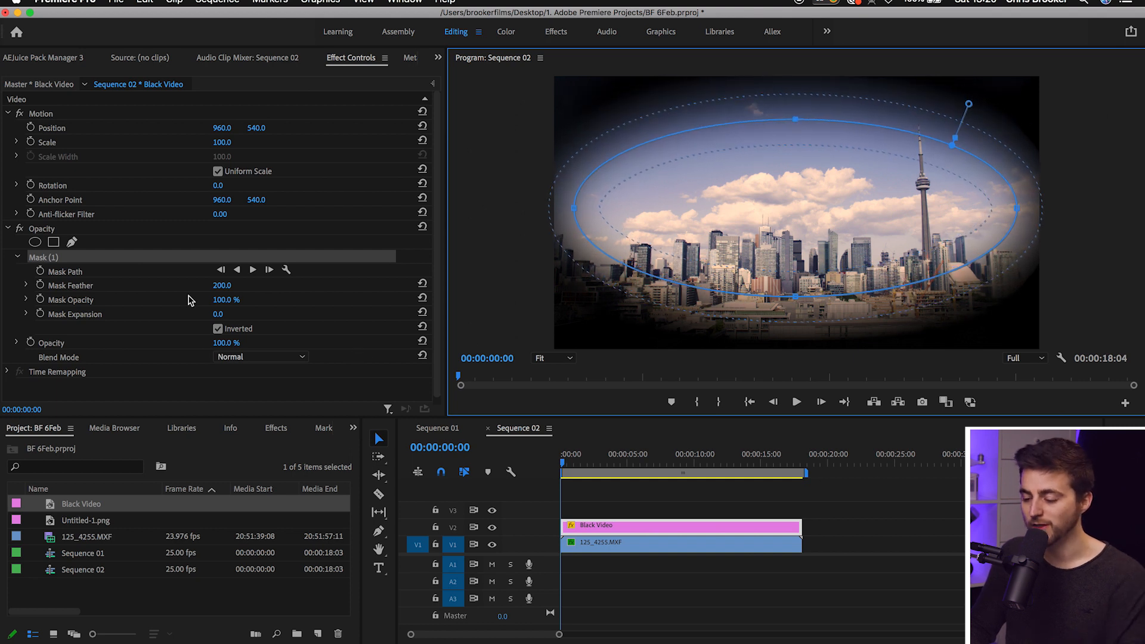
left_click(665, 497)
key("space")
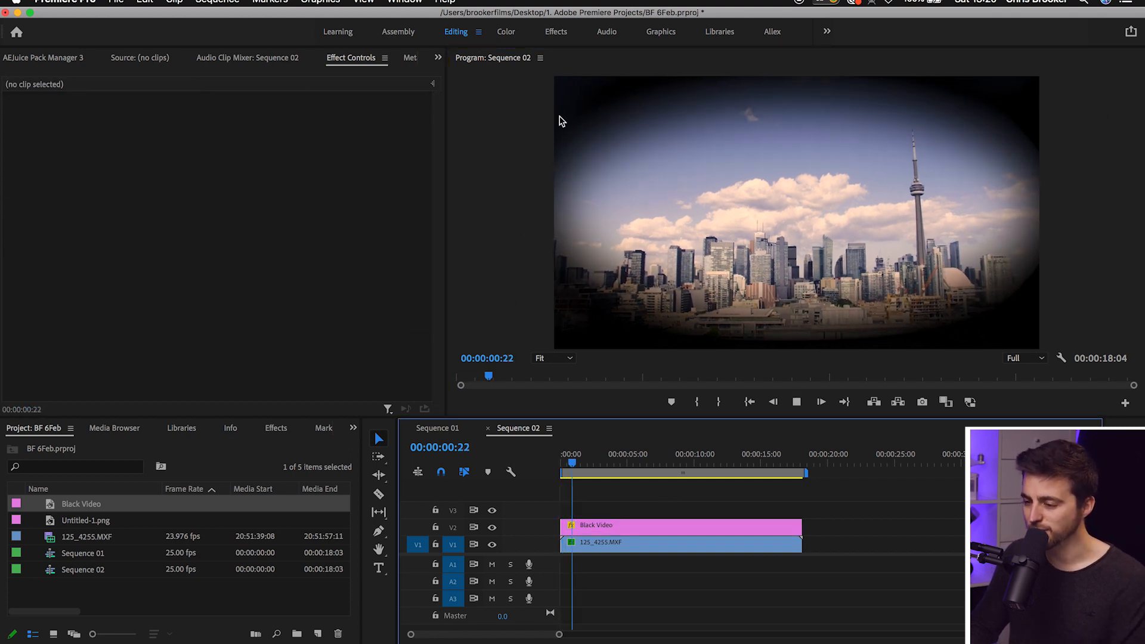
left_click(614, 525)
key("space")
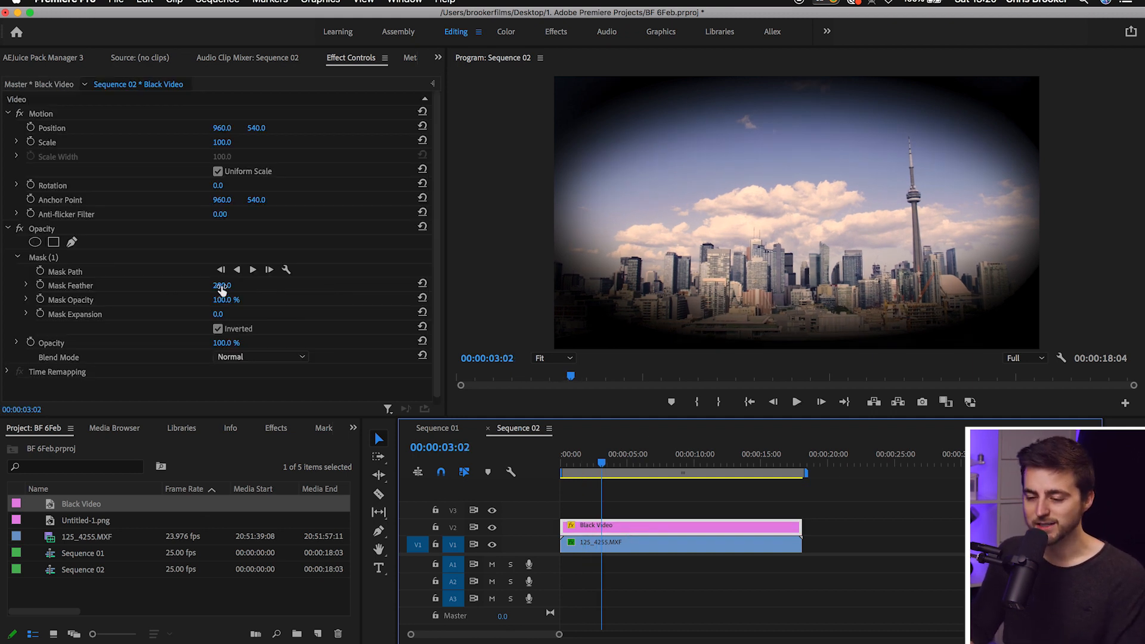
Step: Soften the vignette by setting the mask feather to 513 and the mask expansion to -29
left_click_drag(221, 286, 411, 286)
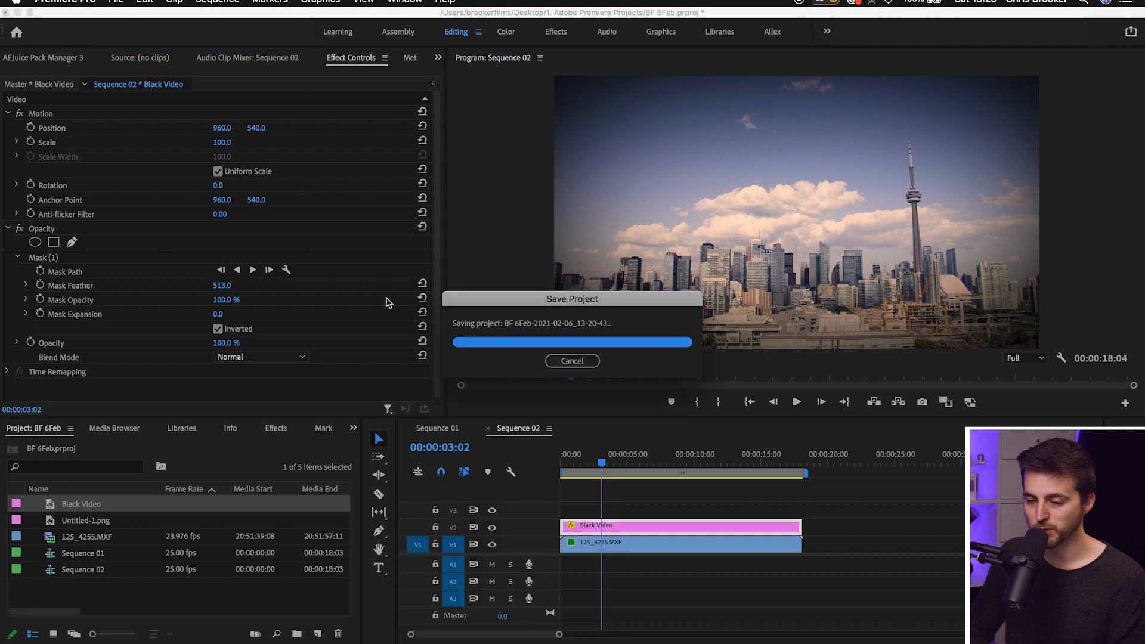
left_click(58, 261)
left_click_drag(574, 209, 576, 204)
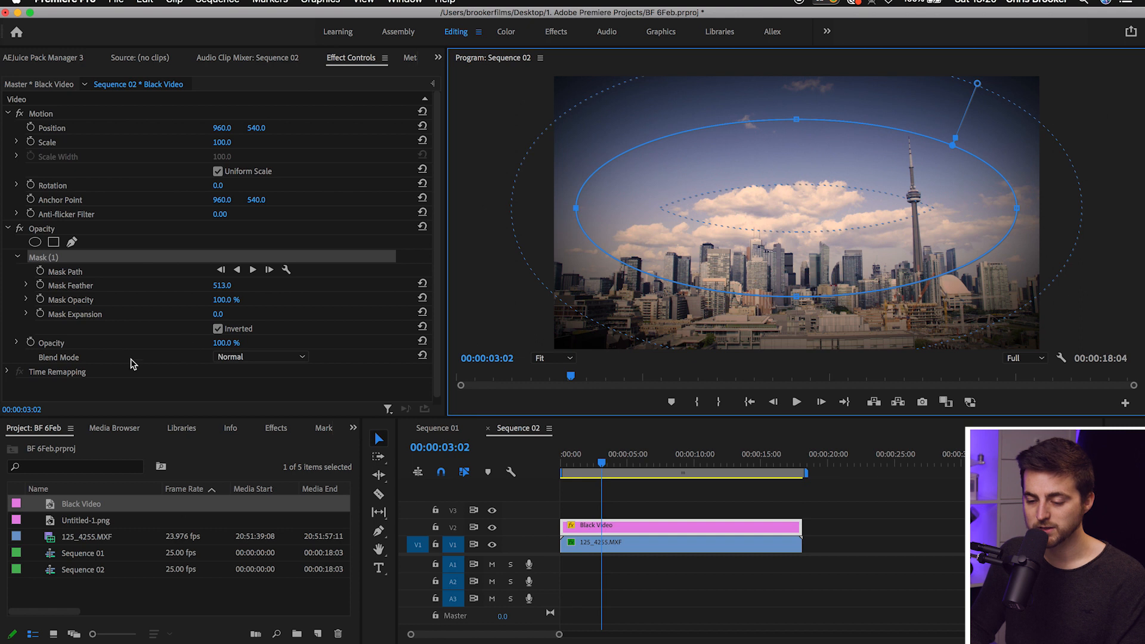
left_click_drag(217, 315, 250, 314)
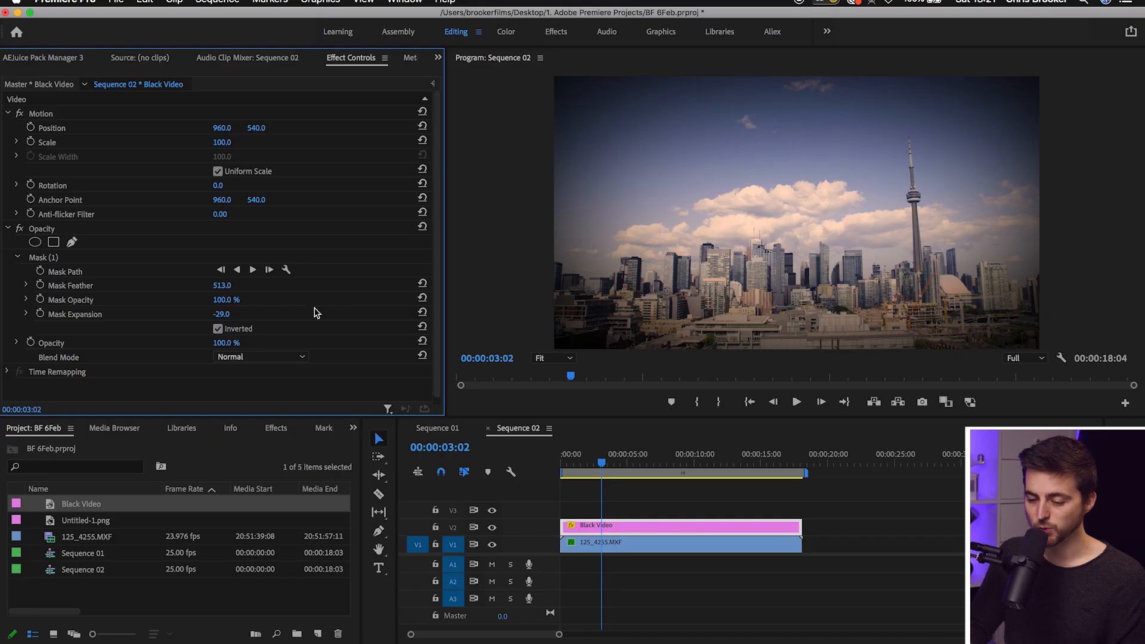
Step: Find the Tint effect and apply it to the Black Video clip
left_click(278, 426)
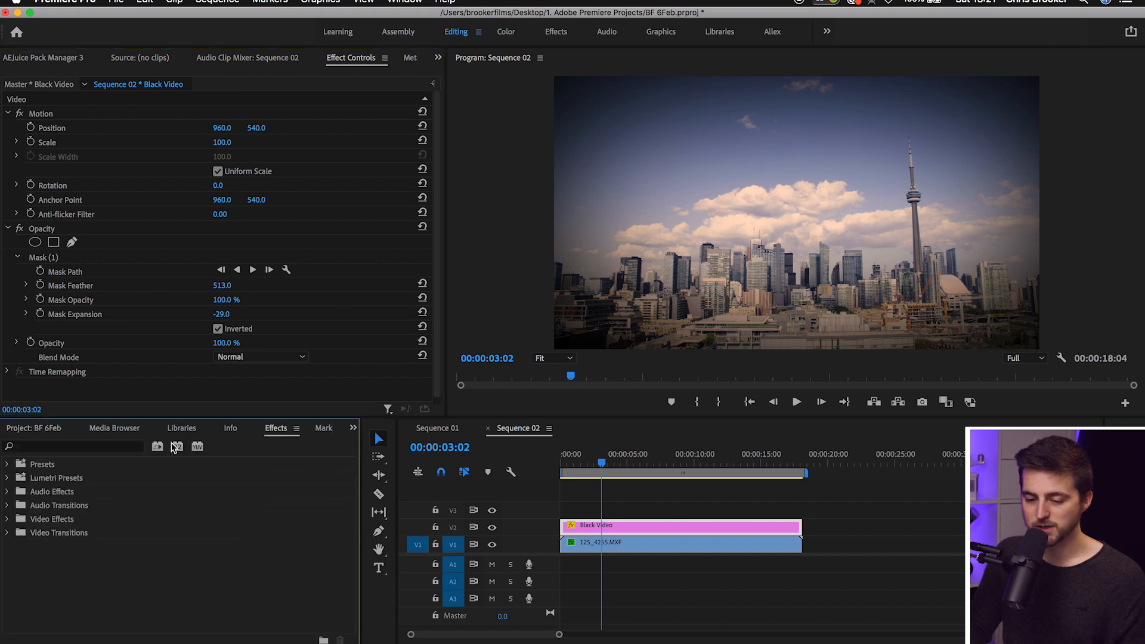
left_click(61, 450)
type("tint")
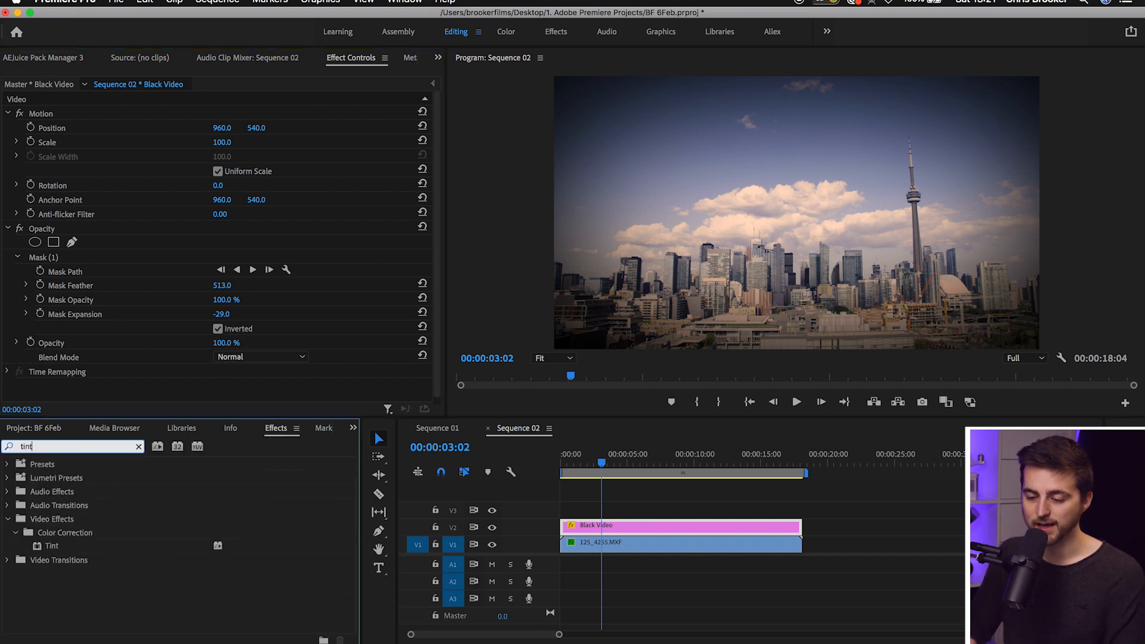
left_click_drag(55, 547, 608, 526)
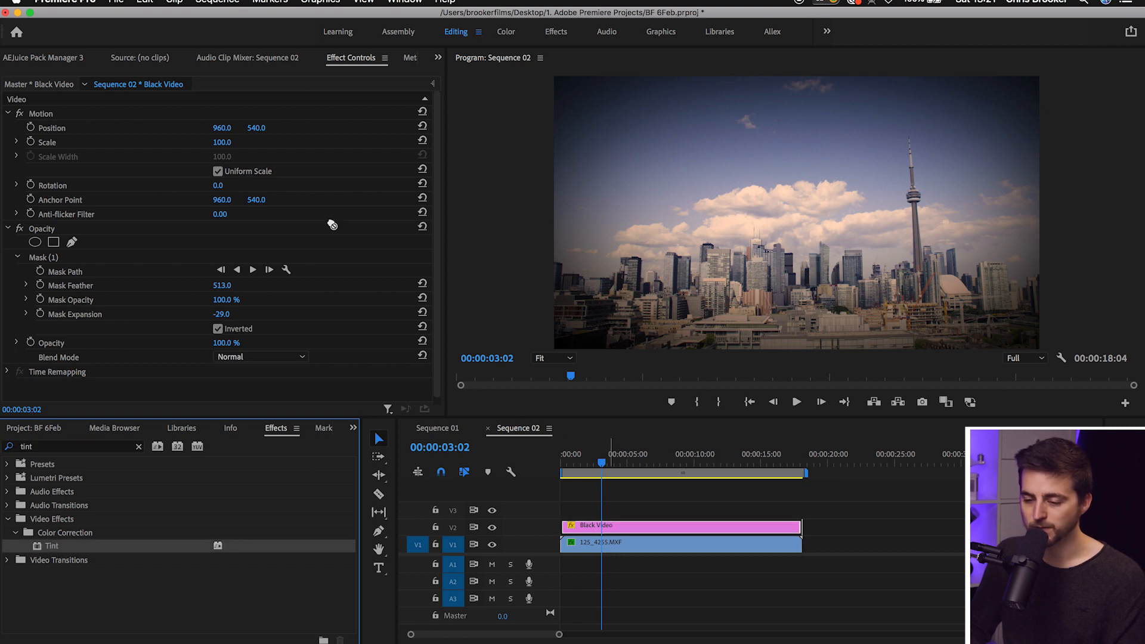
left_click_drag(333, 226, 333, 225)
Step: Set the Tint effect's Map Black To colour to white (FFFFFF)
left_click(78, 338)
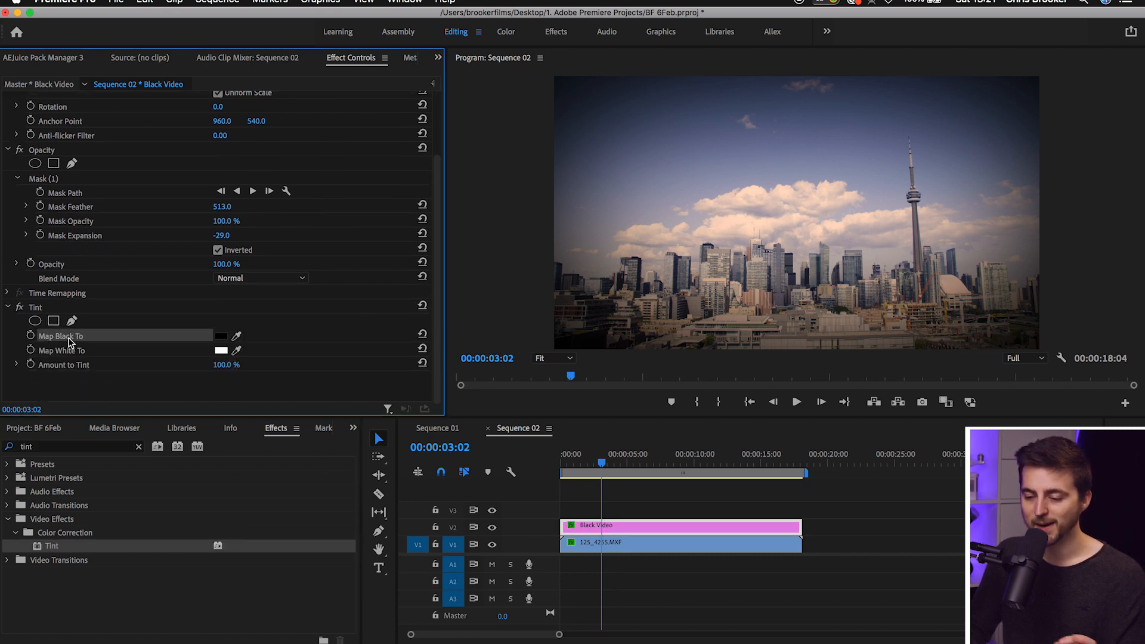
left_click(221, 337)
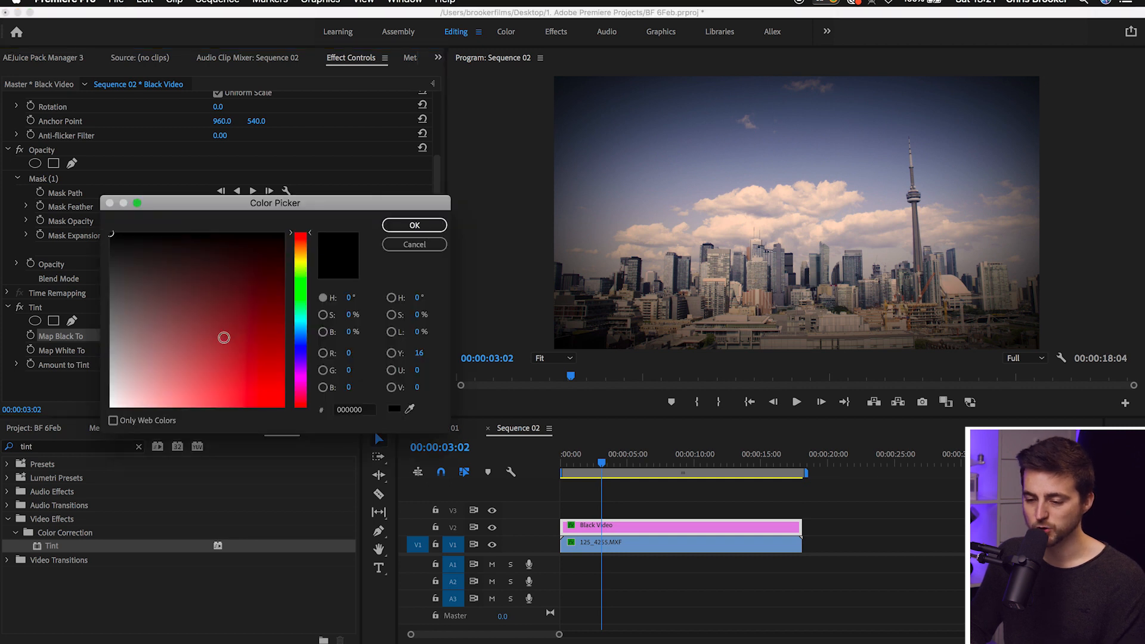
left_click_drag(223, 303, 33, 489)
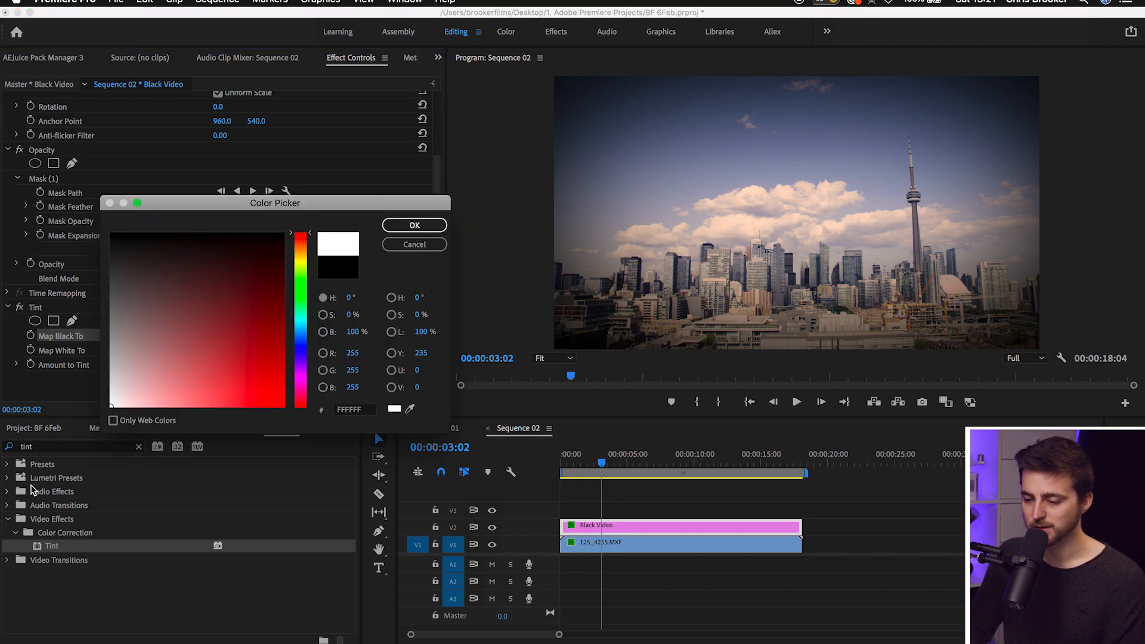
left_click(414, 226)
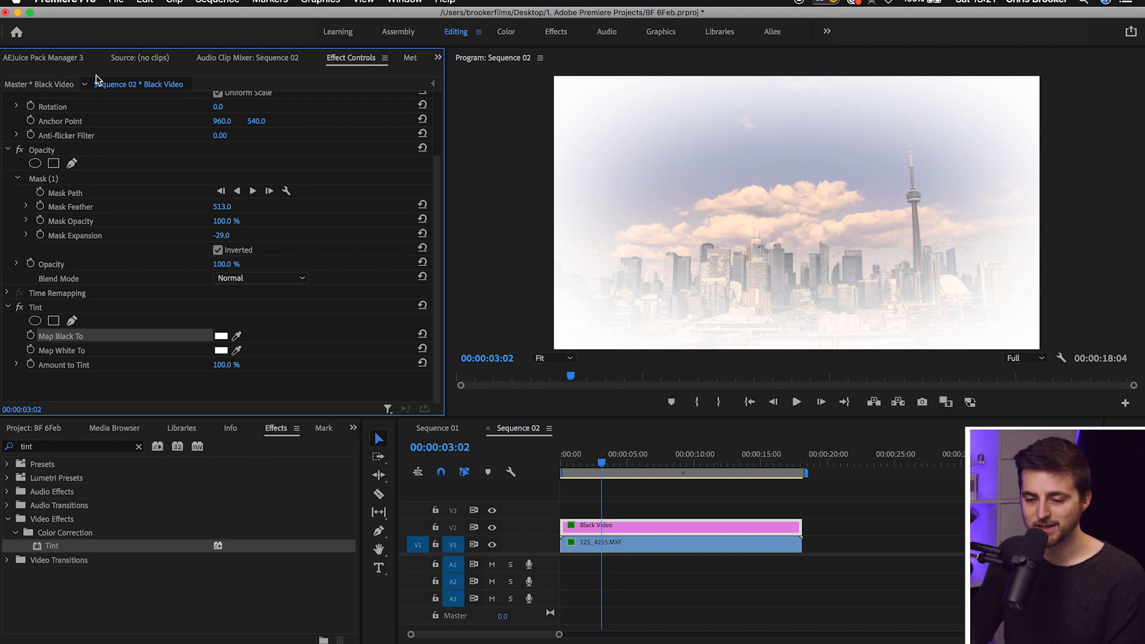
Step: Set the mask feather to 236 and expansion to 6, and stretch the ellipse out towards the frame's edges
left_click(54, 180)
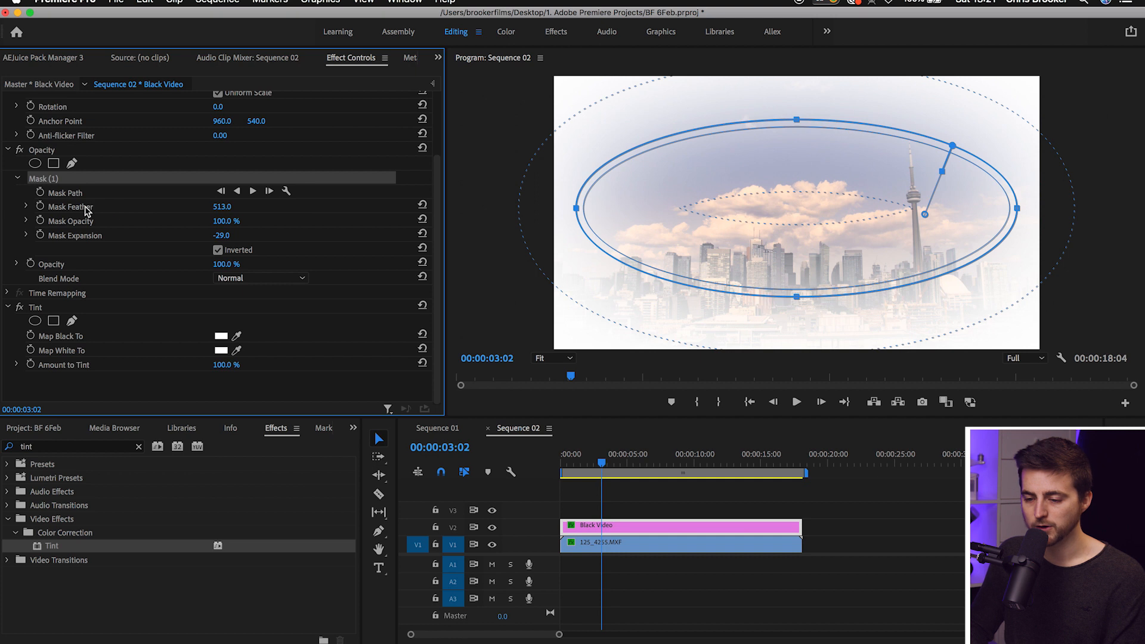
left_click_drag(226, 207, 227, 236)
left_click_drag(797, 120, 787, 90)
key("super+z")
left_click_drag(1017, 195, 1043, 196)
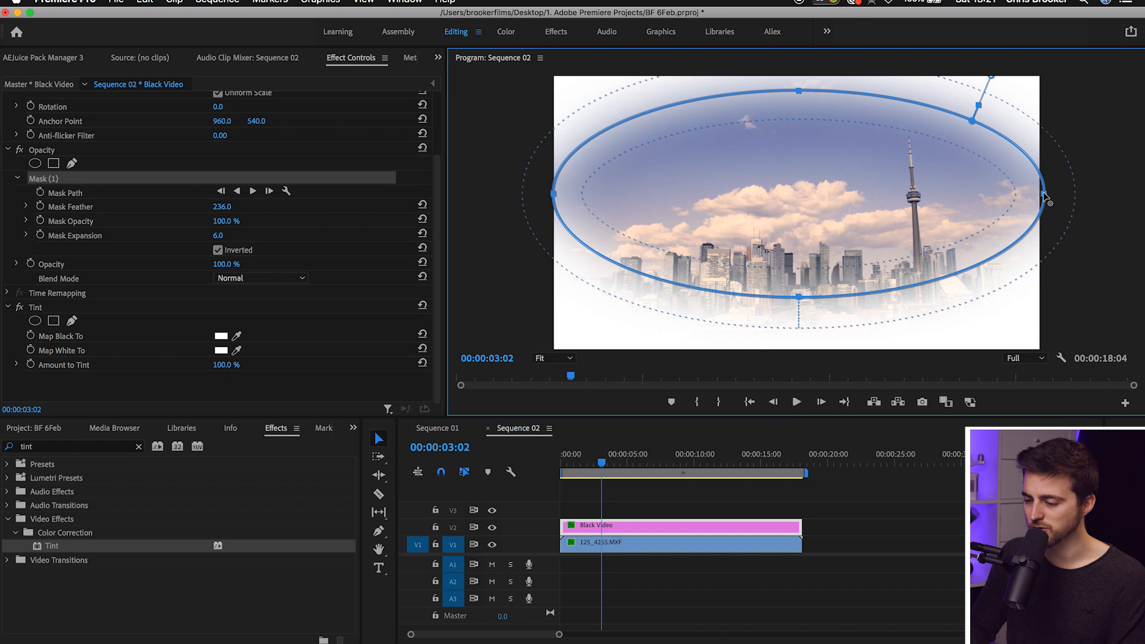
left_click_drag(800, 298, 798, 345)
Step: Set the mask expansion to 82 and the mask opacity to 47%, and play back the sequence to preview it
left_click_drag(218, 235, 200, 220)
left_click(727, 531)
left_click(689, 518)
key("space")
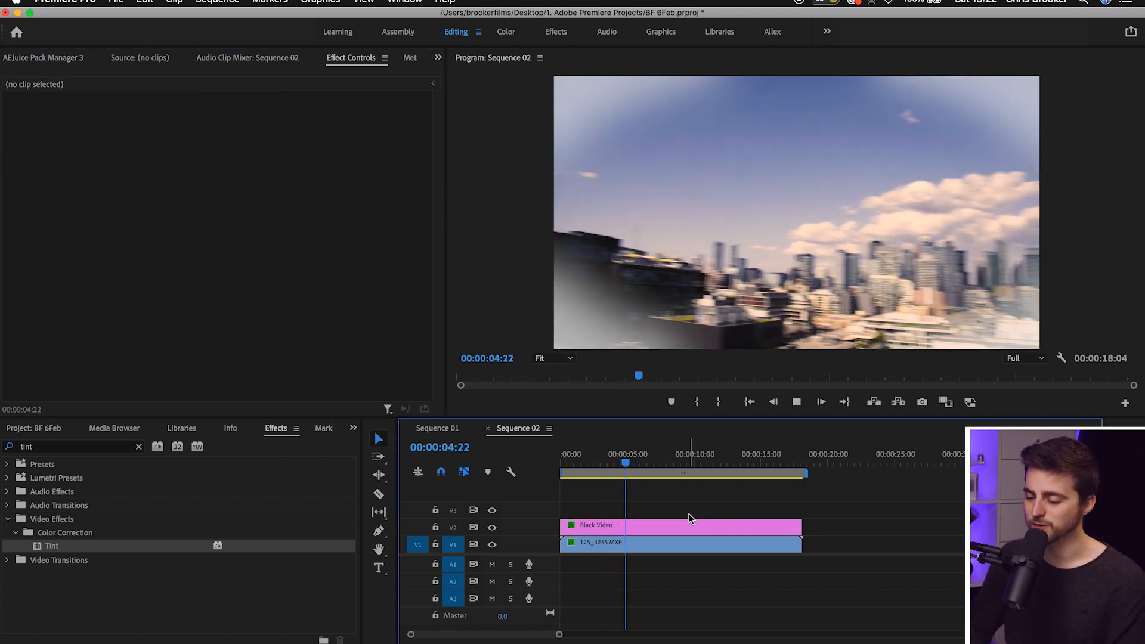
key("space")
left_click(580, 460)
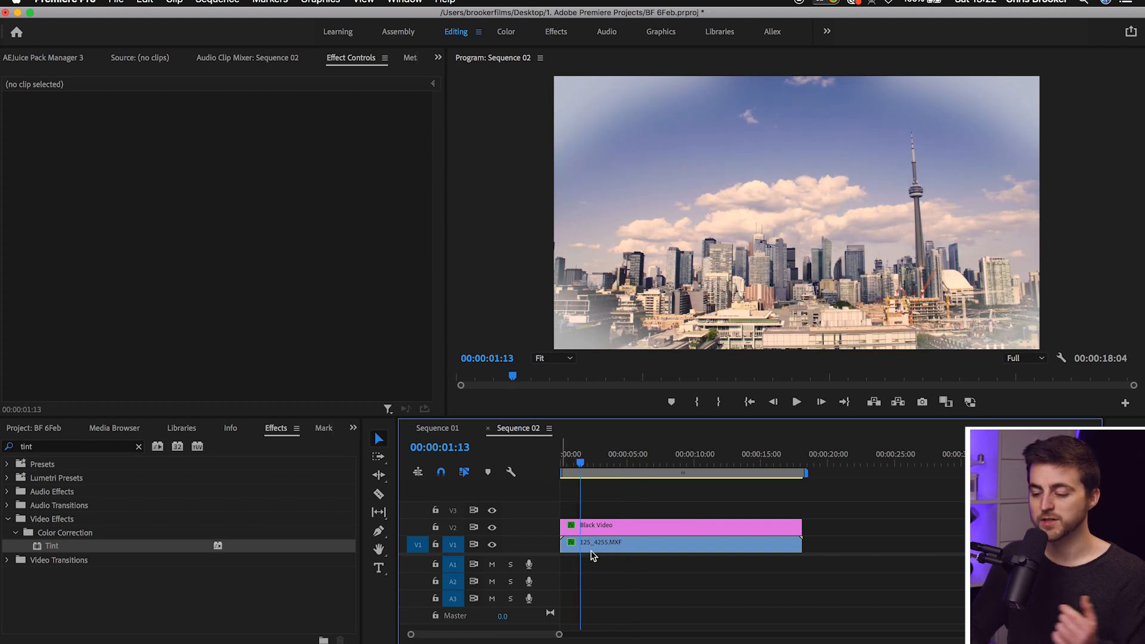
Step: Set the Map Black To colour of the Black Video clip's Tint effect to yellow
left_click(617, 525)
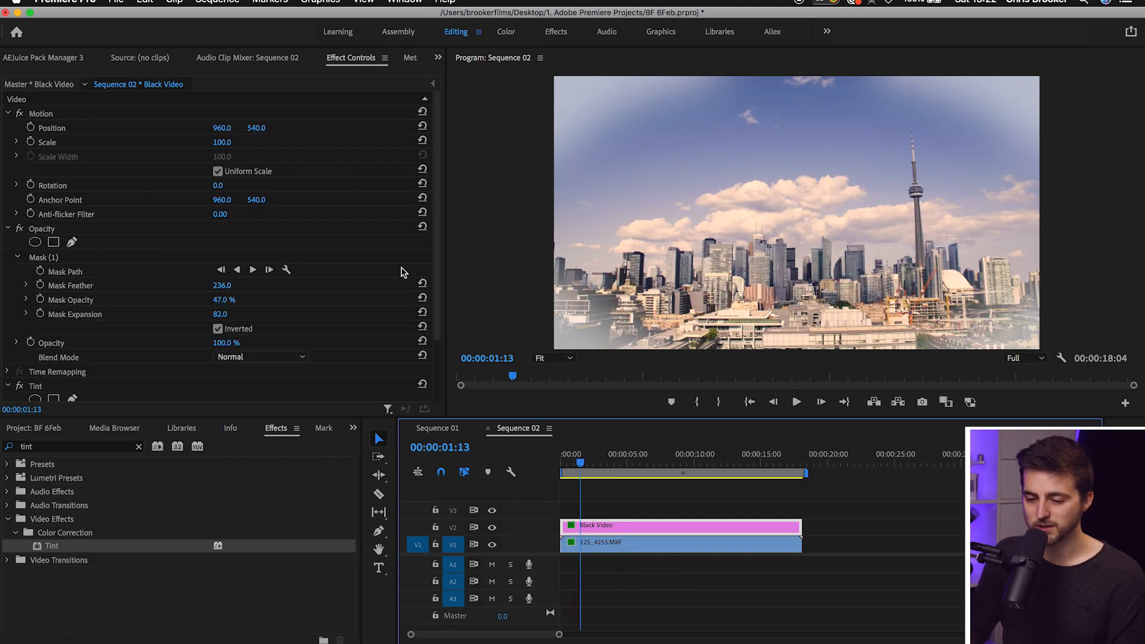
scroll(382, 271, "down", 5)
left_click(222, 336)
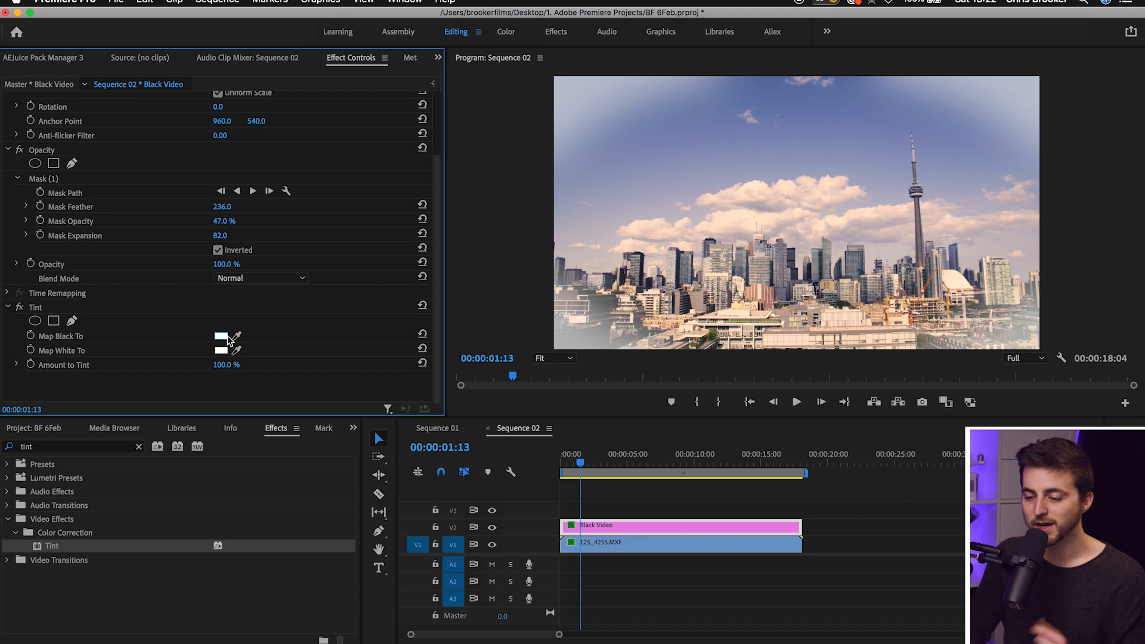
left_click(301, 261)
left_click(228, 296)
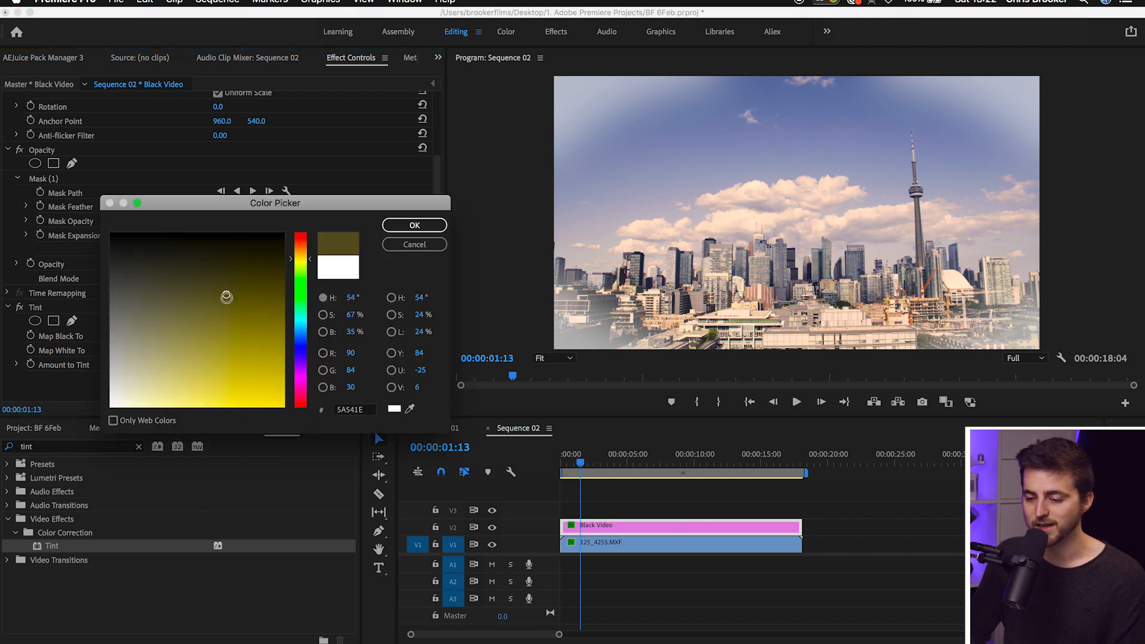
left_click(411, 226)
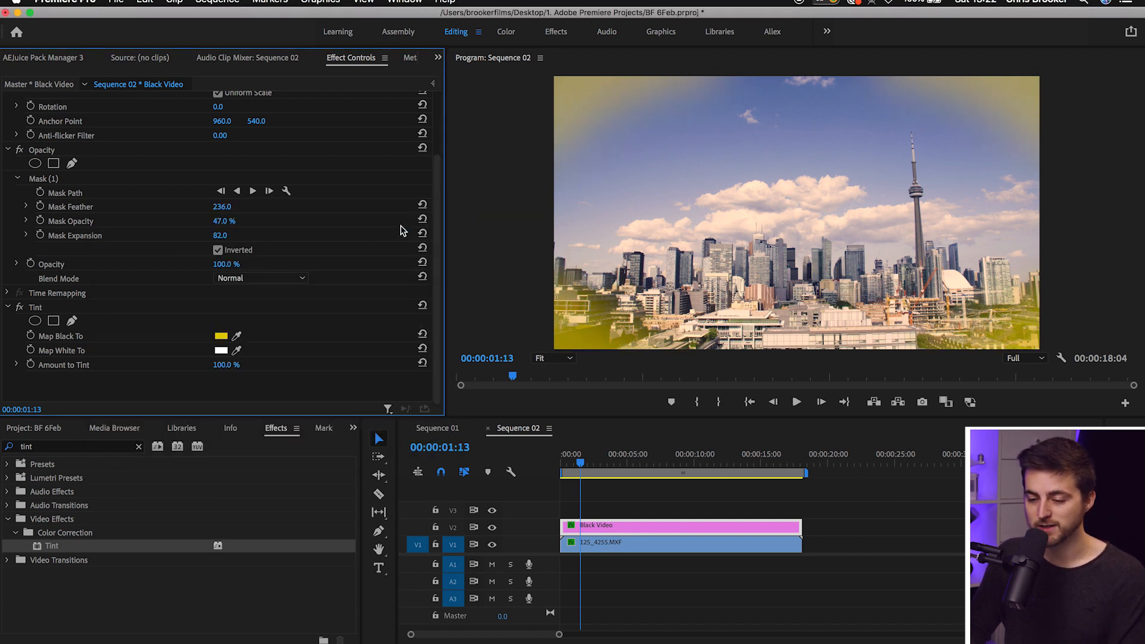
Step: Change the Tint effect's Map Black To colour to a saturated blue
left_click(218, 349)
left_click(298, 346)
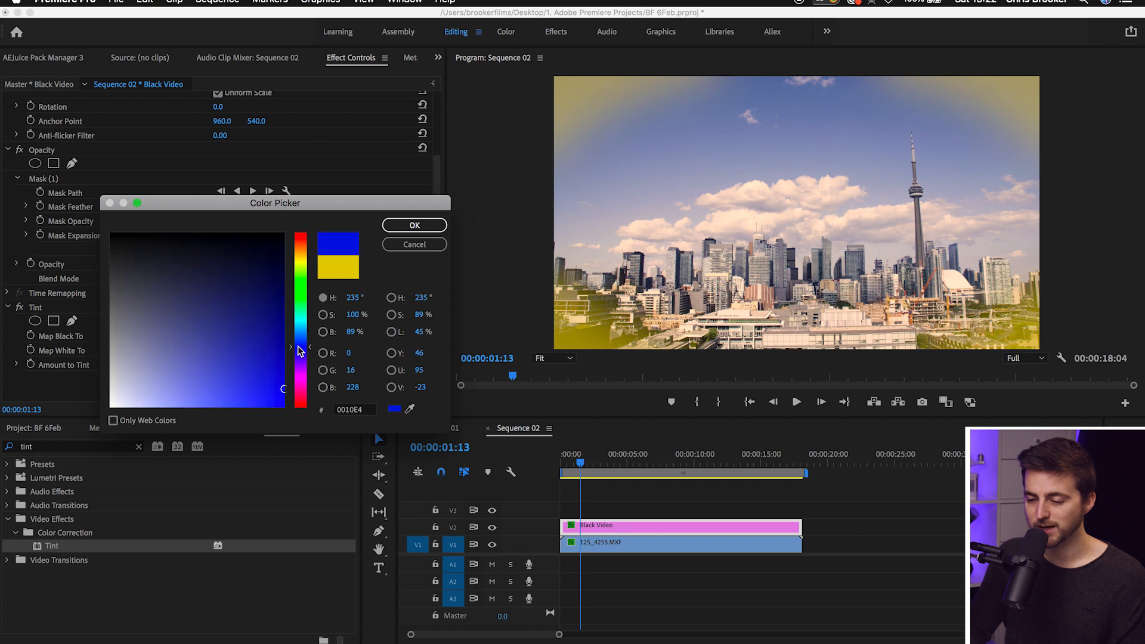
left_click(403, 224)
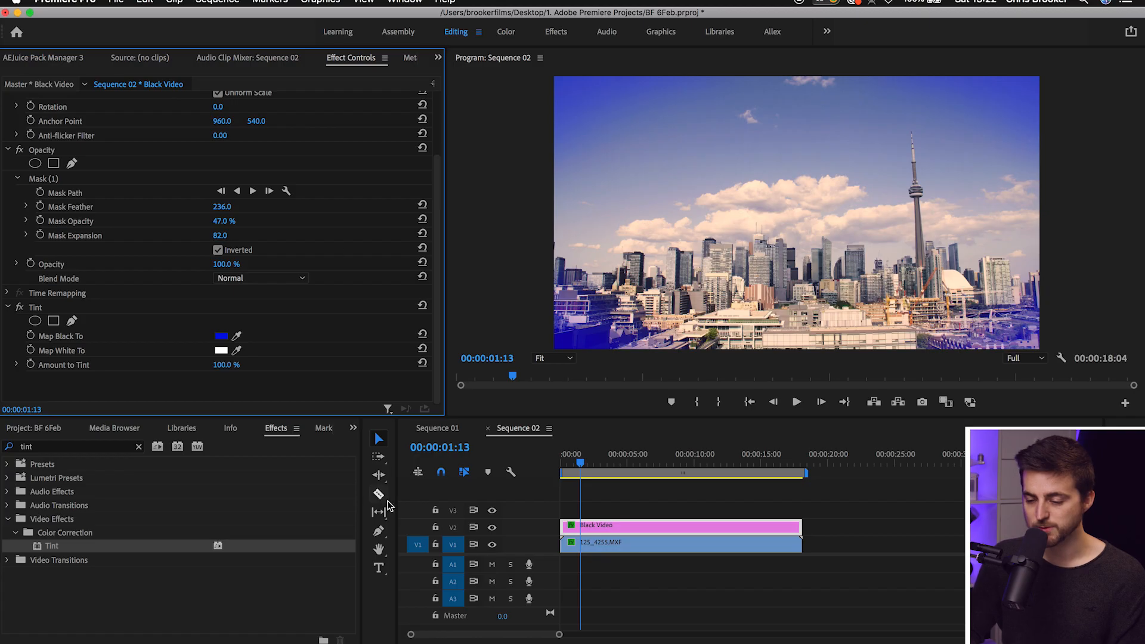
Step: Create a new adjustment layer in the BF 6Feb project with the default settings
left_click(353, 429)
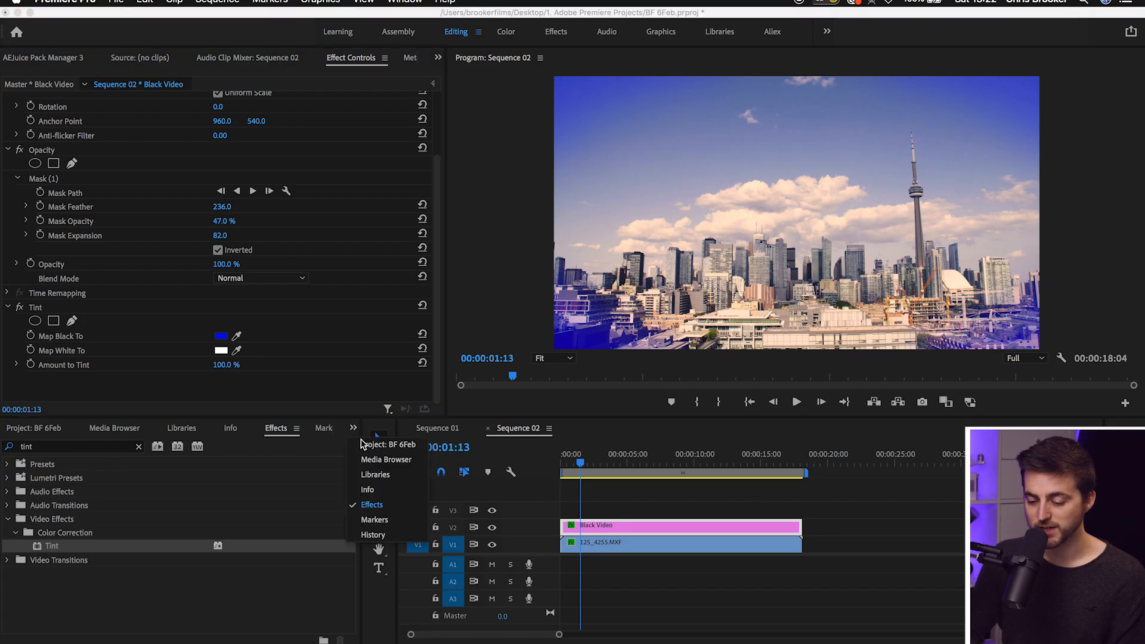
left_click(363, 445)
right_click(187, 596)
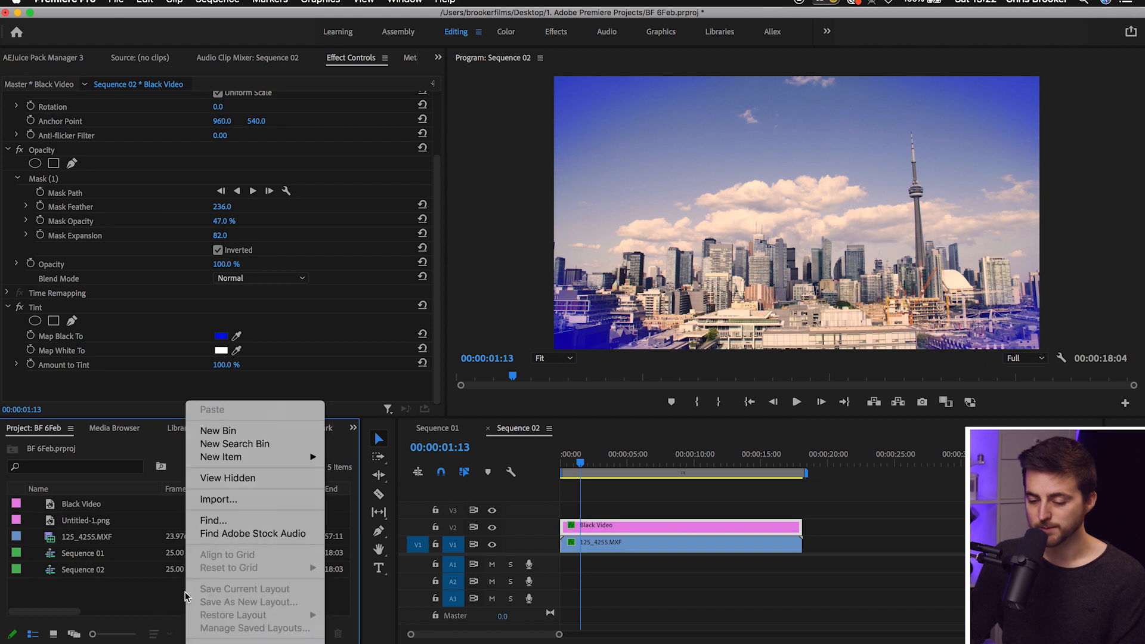
mouse_move(258, 457)
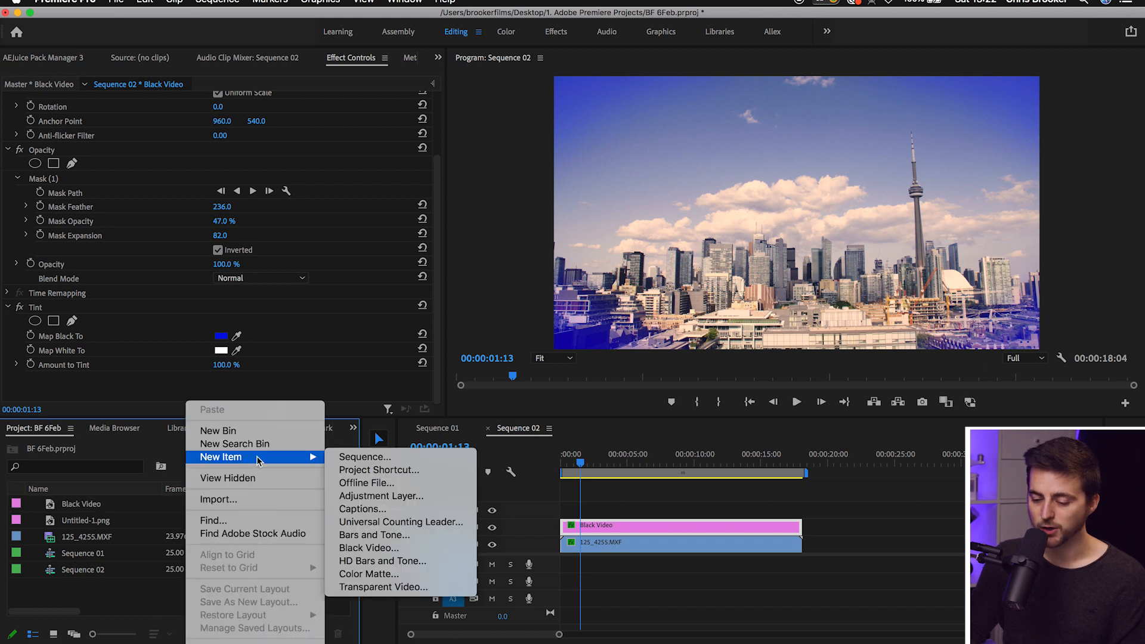
left_click(360, 496)
key("Return")
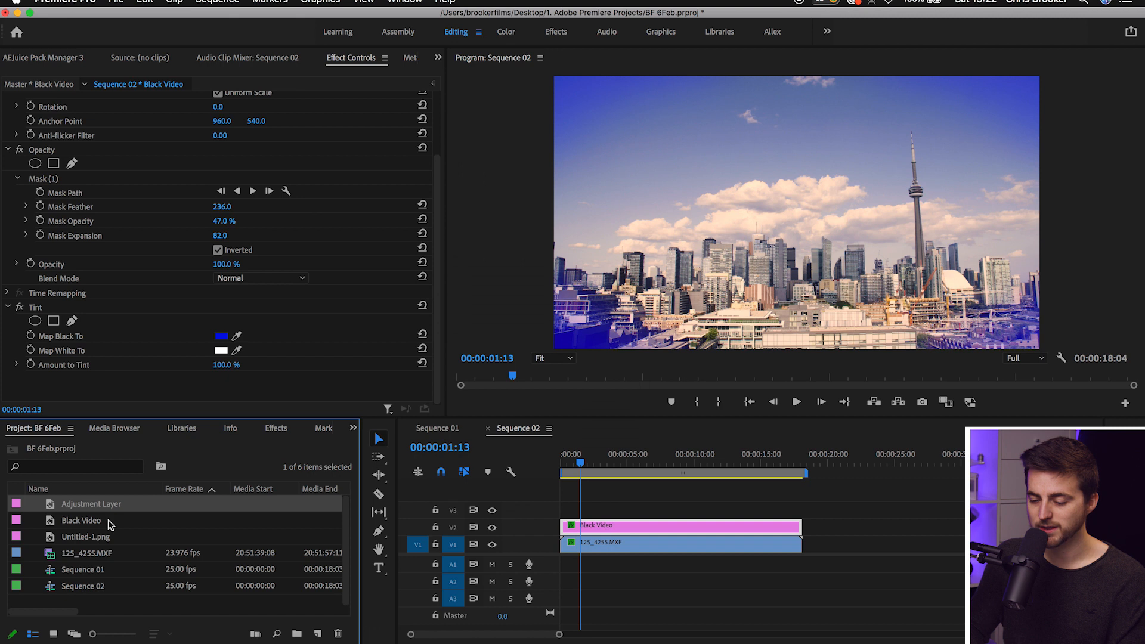
Step: Place the adjustment layer on V3 over the city clip's full length and delete the Black Video clip from V2
left_click_drag(90, 507, 528, 518)
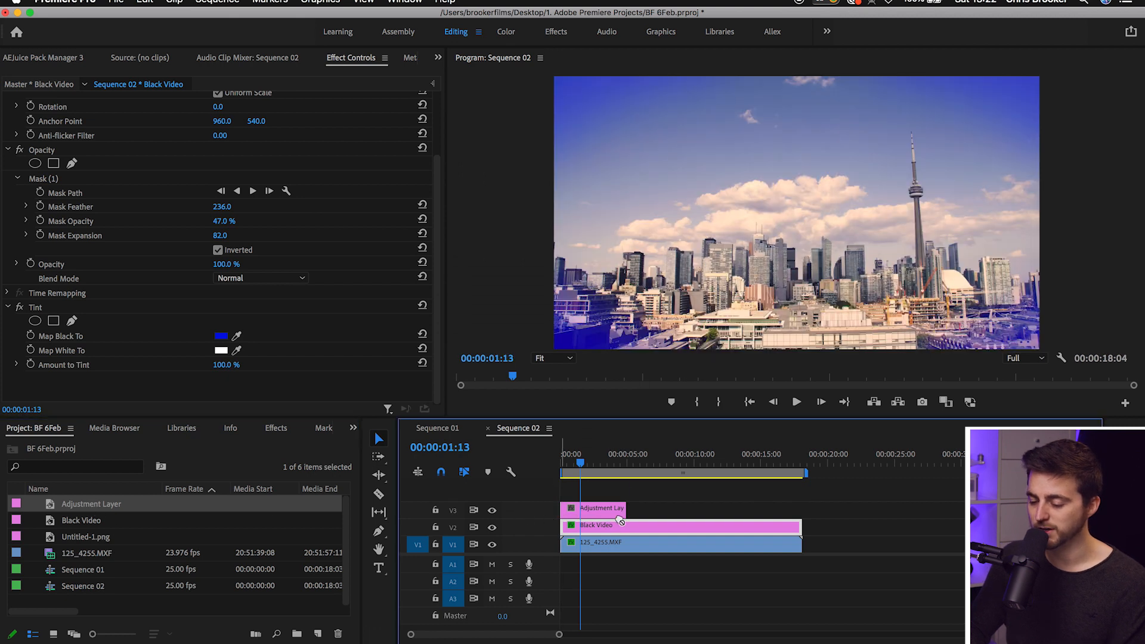
left_click_drag(625, 509, 799, 504)
left_click(732, 522)
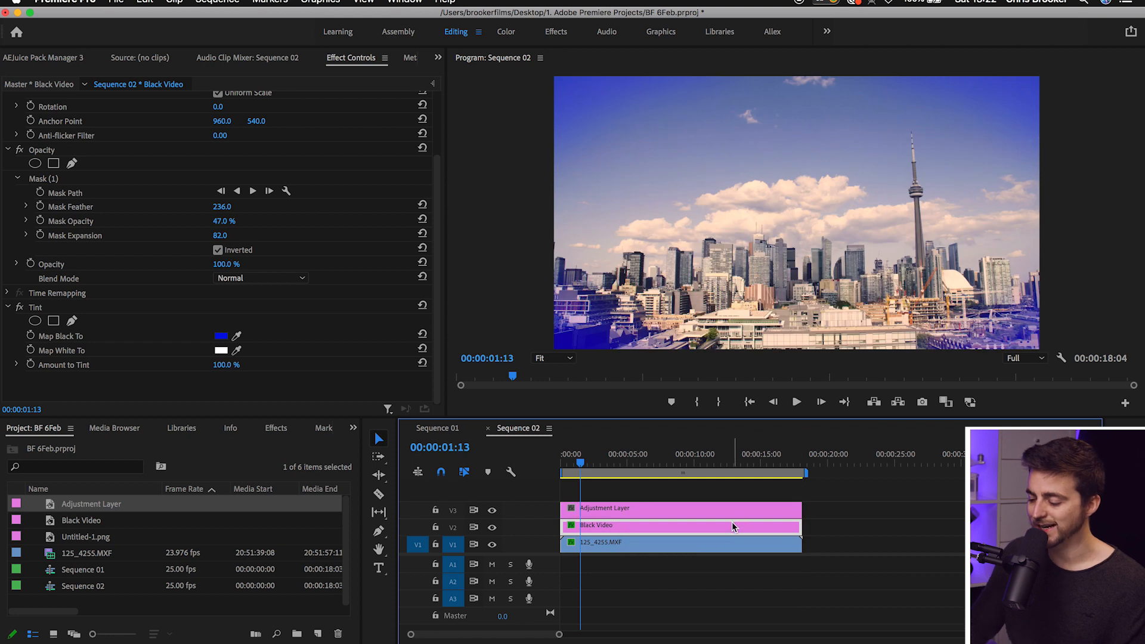
key("Delete")
Step: Add an inverted elliptical opacity mask to the adjustment layer, stretched close to the frame's edges, with a feather of 305
left_click(710, 508)
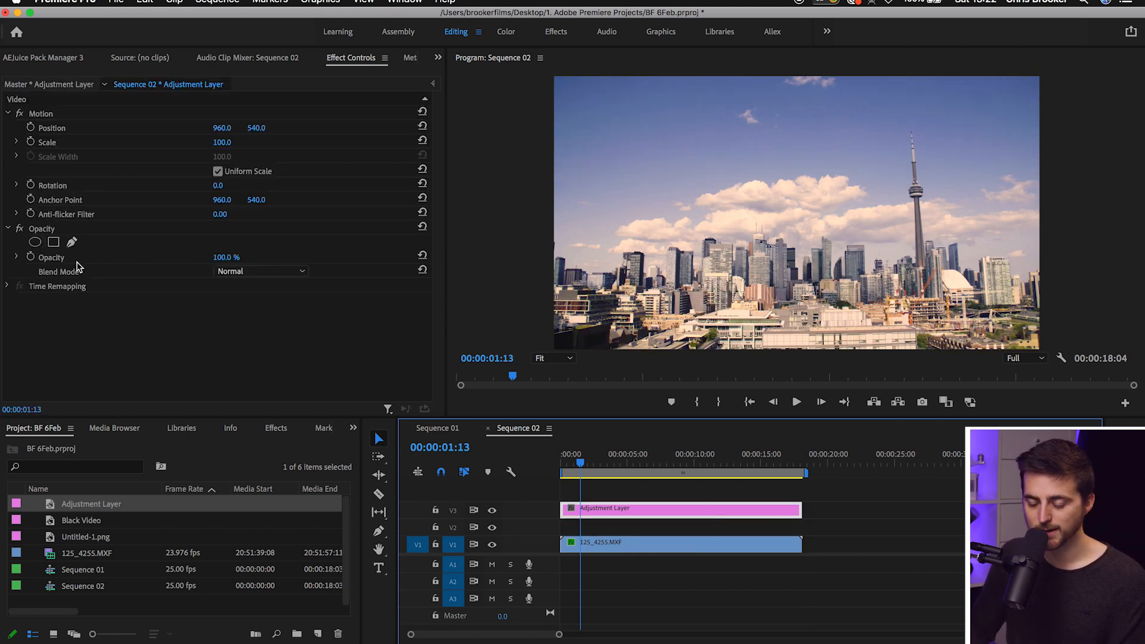
left_click(36, 243)
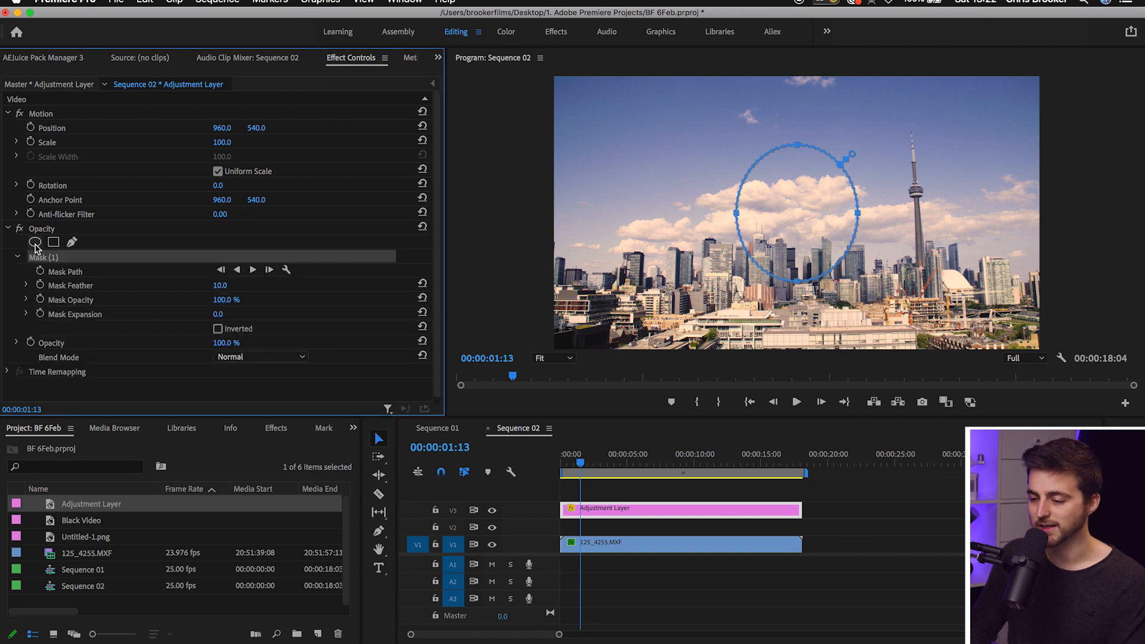
left_click_drag(737, 215, 572, 212)
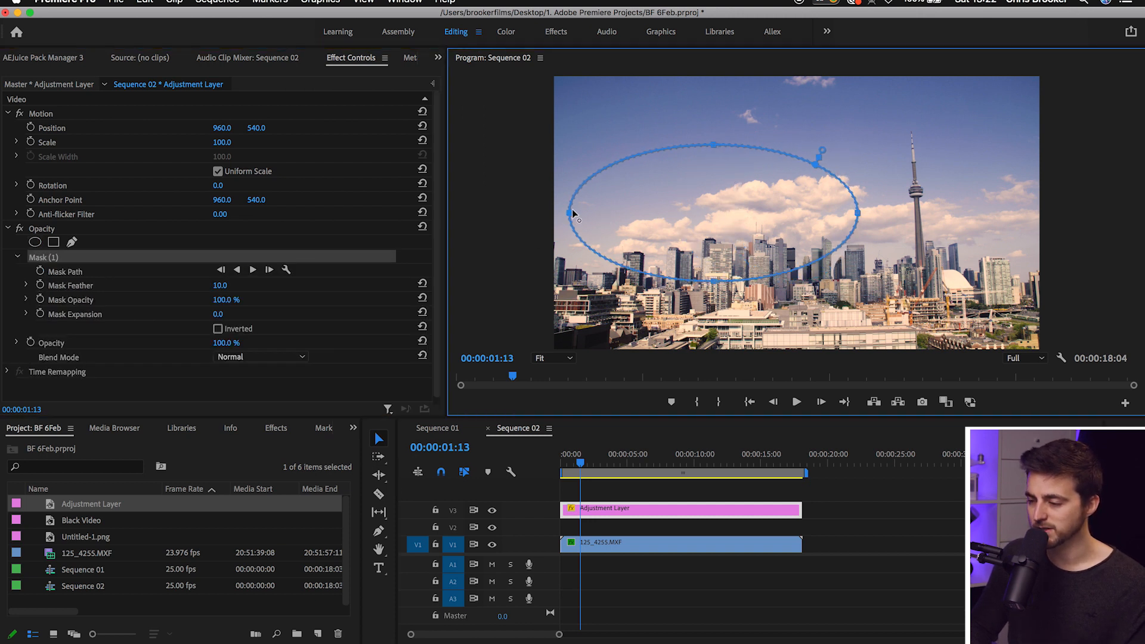
left_click_drag(857, 214, 1004, 213)
left_click_drag(795, 148, 794, 94)
left_click_drag(789, 281, 789, 329)
left_click_drag(220, 285, 225, 285)
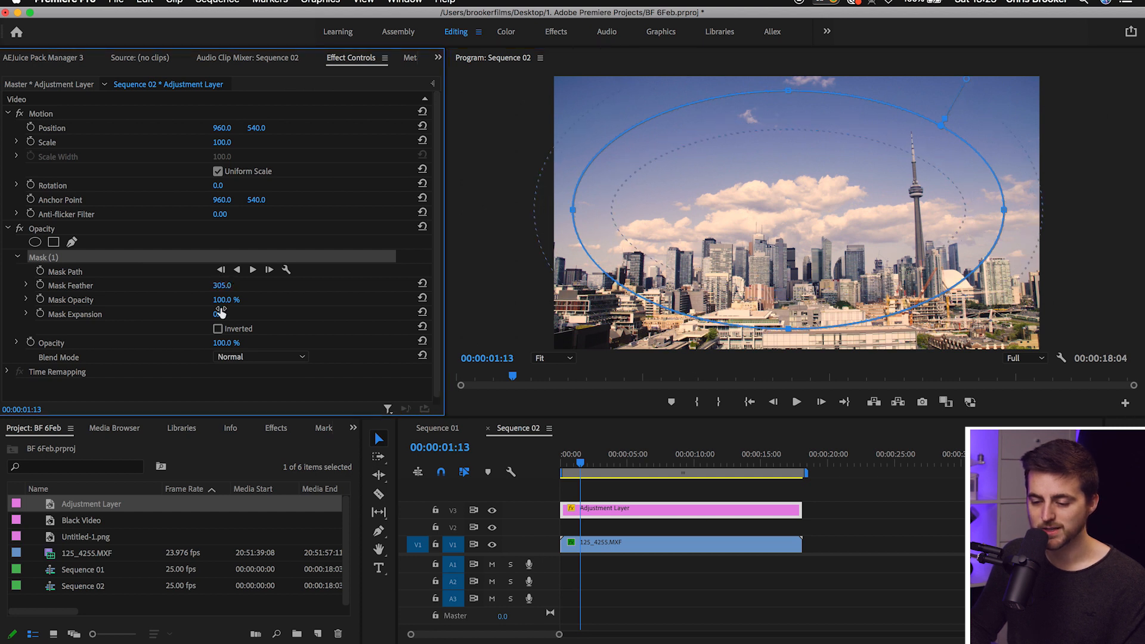
left_click(218, 329)
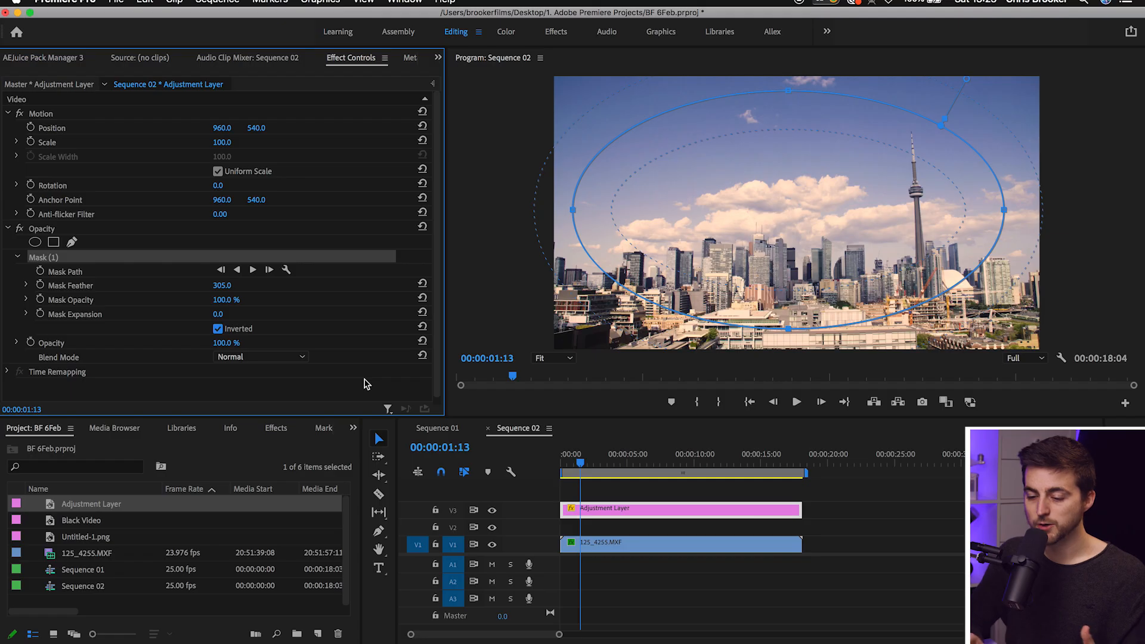
Step: Search the effects for "blur" and apply Gaussian Blur to the adjustment layer
left_click(275, 427)
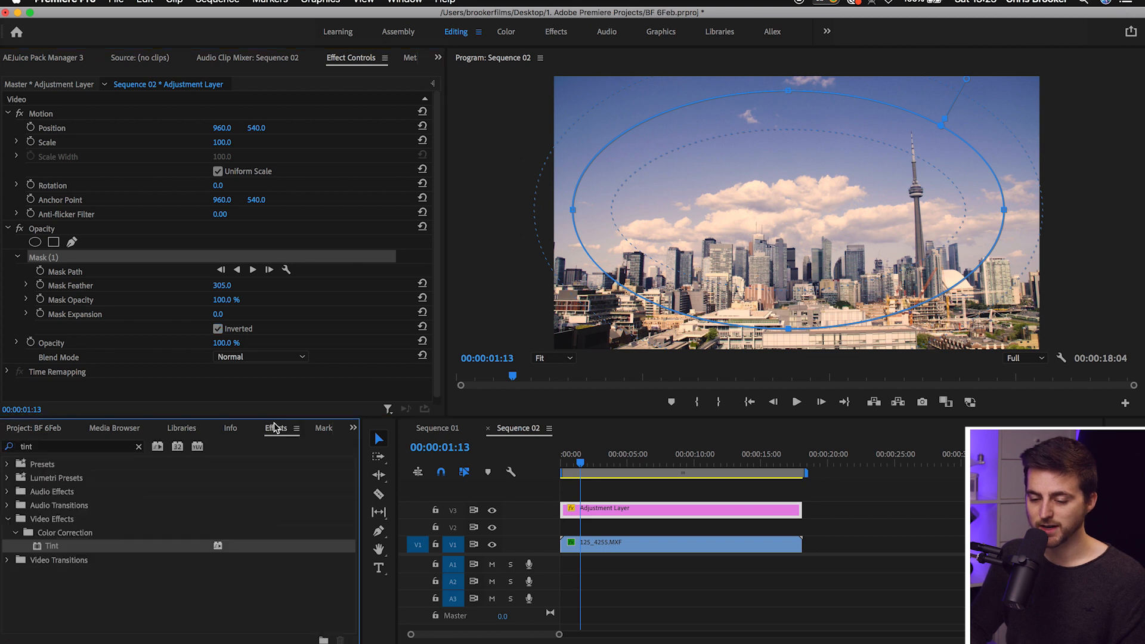
double_click(59, 446)
type("blur")
scroll(60, 564, "down", 5)
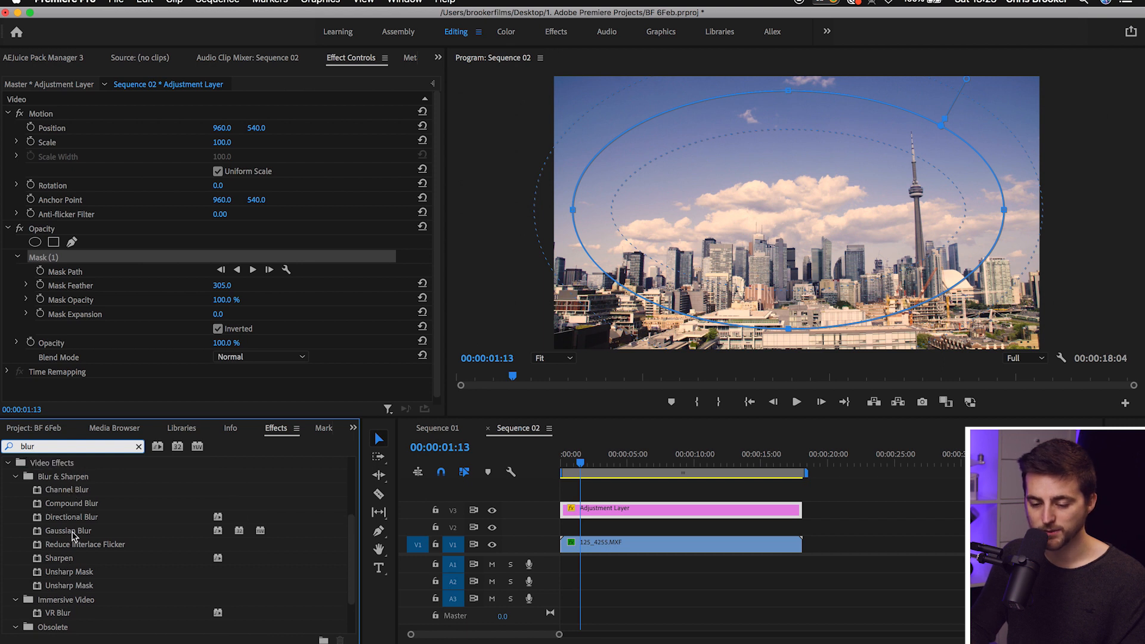
left_click(73, 520)
left_click(64, 535)
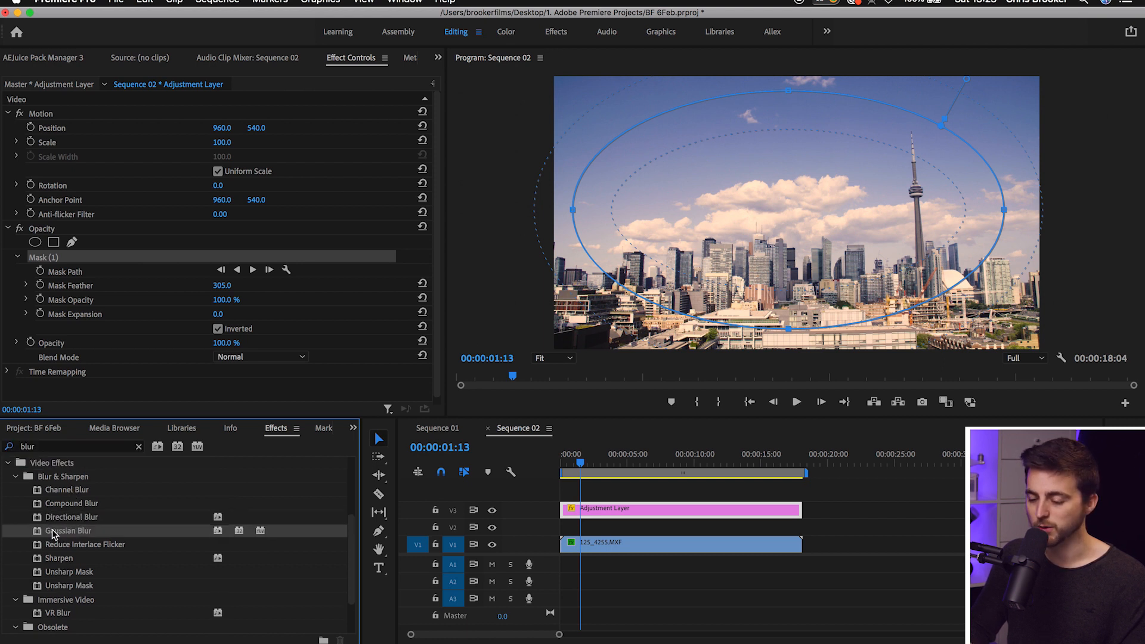
left_click_drag(52, 534, 651, 512)
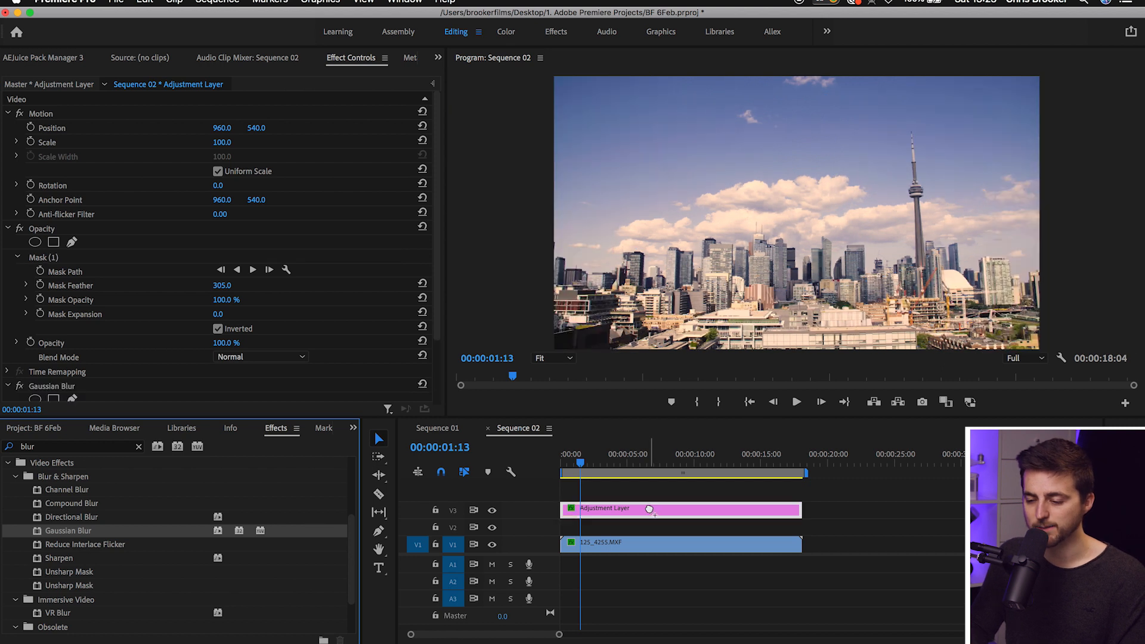
Step: Set the Gaussian Blur's blurriness to 36 and enable Repeat Edge Pixels
scroll(406, 305, "down", 3)
left_click_drag(220, 338, 244, 338)
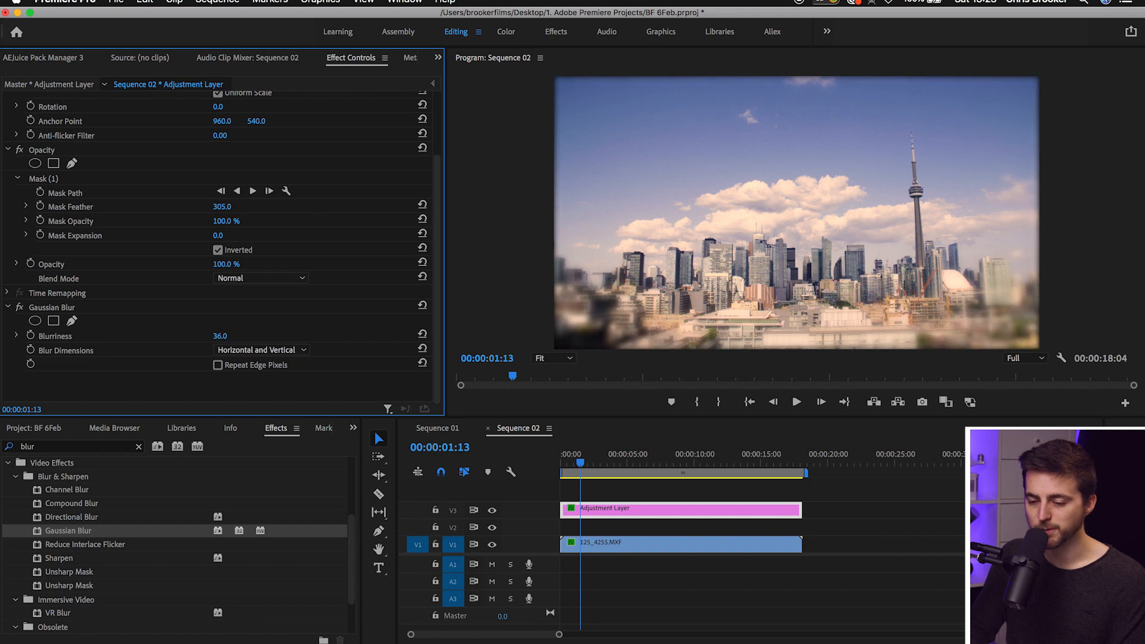
left_click(235, 350)
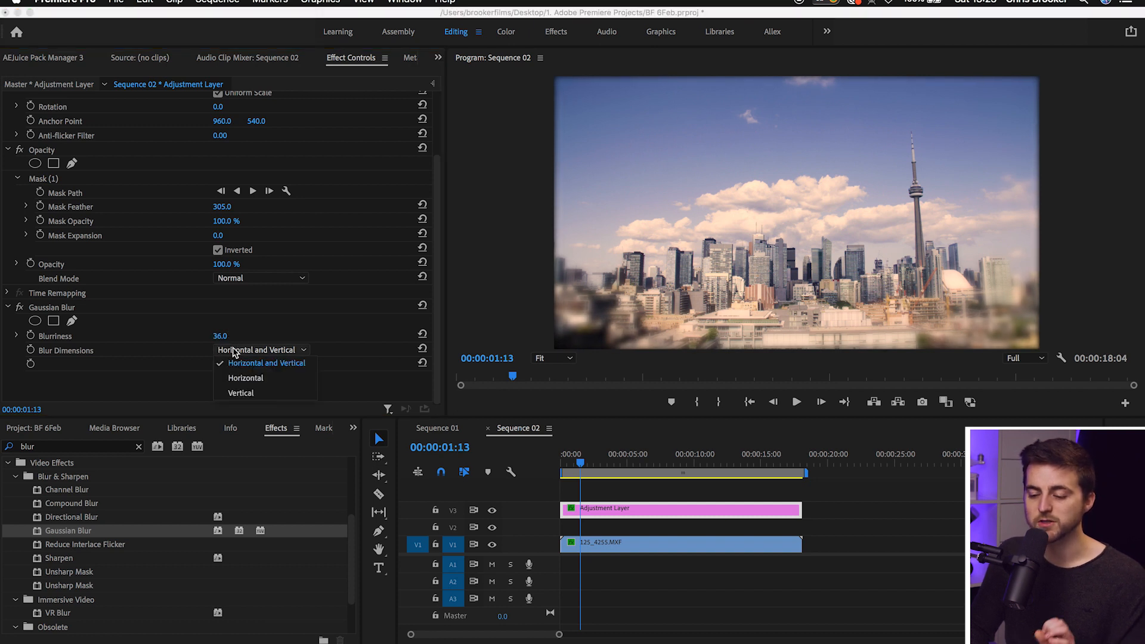
left_click(235, 351)
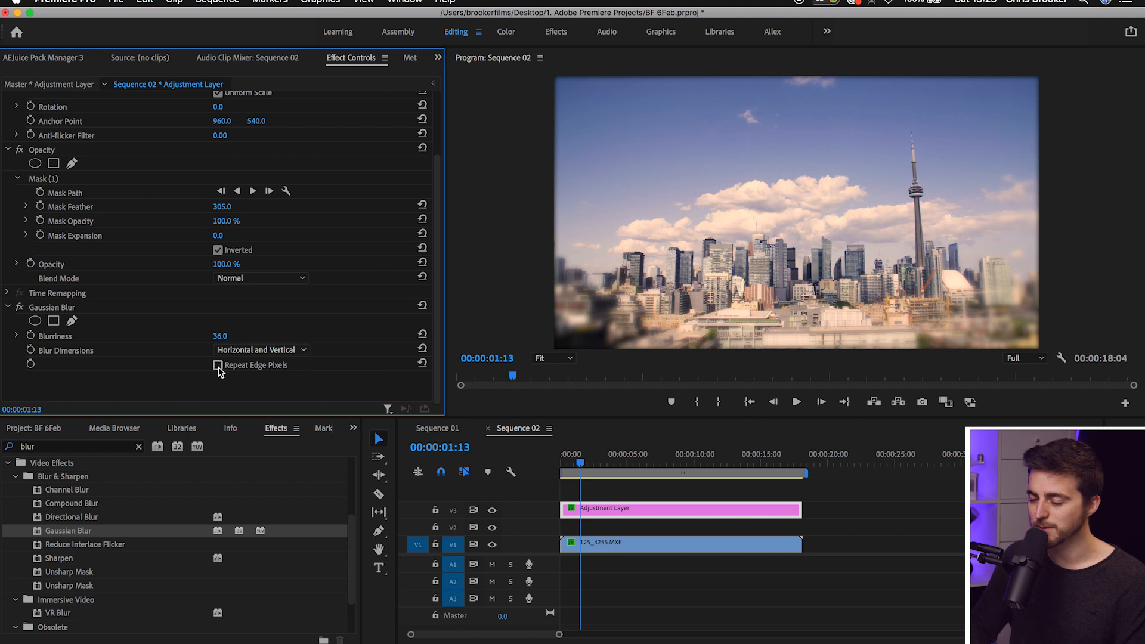
left_click(218, 366)
left_click(218, 366)
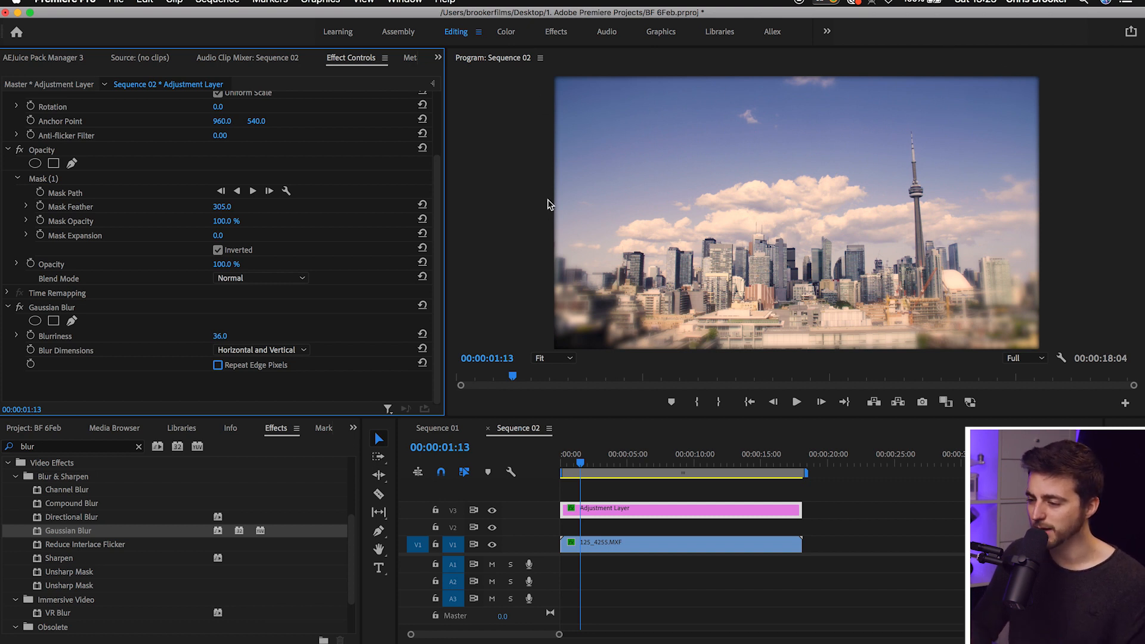
left_click(219, 366)
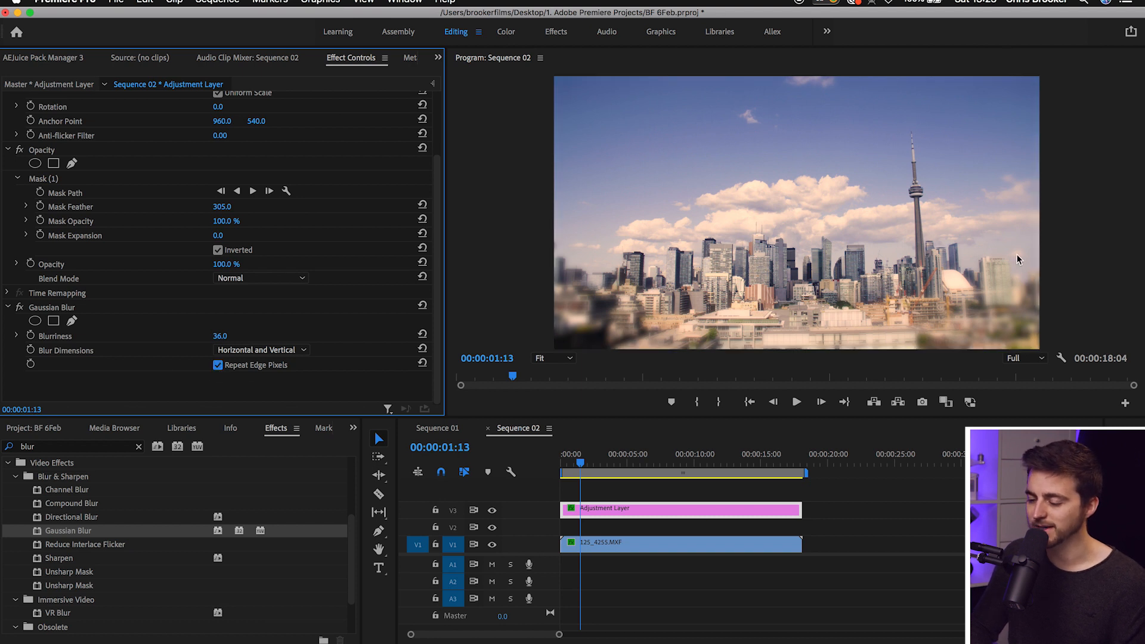
left_click(854, 204)
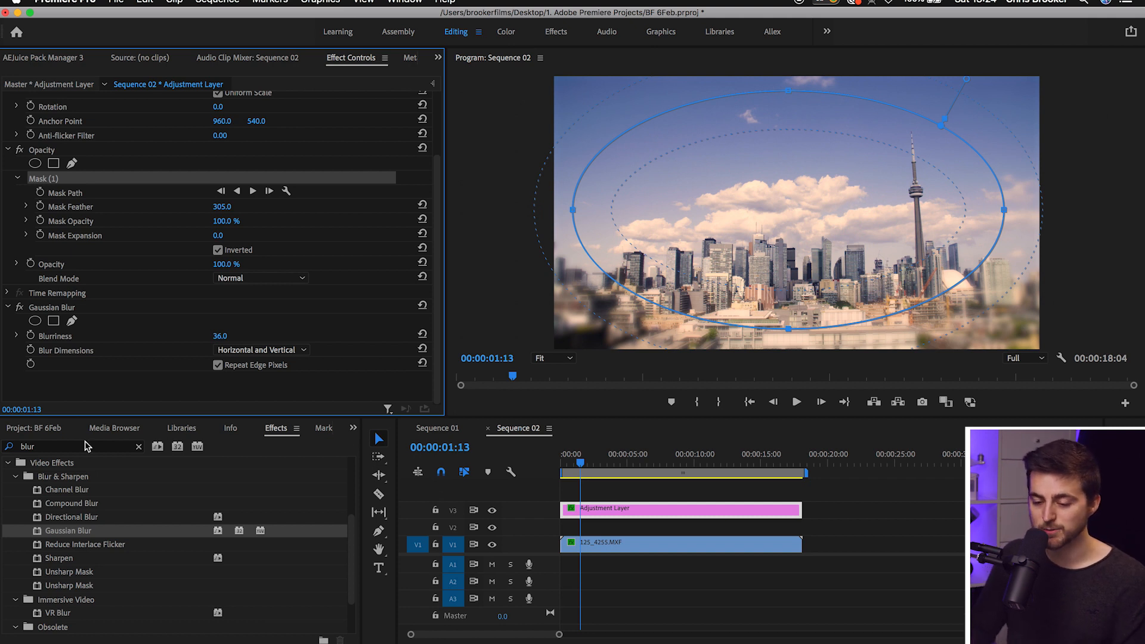
Step: Search the effects for "curve" and apply RGB Curves to the adjustment layer
left_click(141, 448)
left_click(118, 449)
type("curve")
left_click(57, 558)
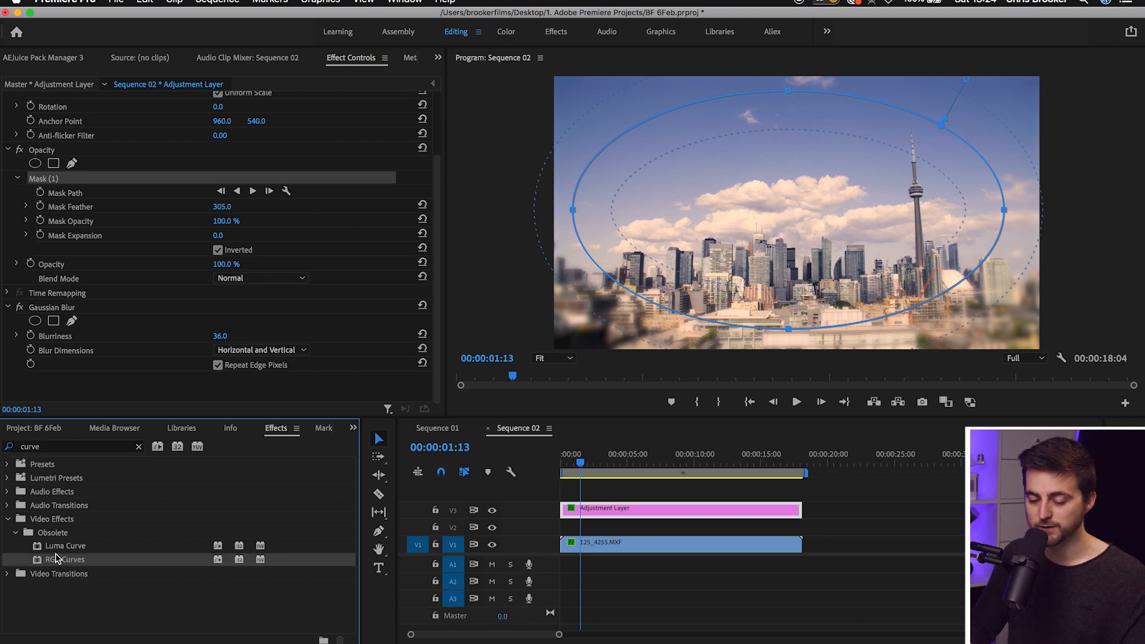
left_click_drag(79, 533, 113, 396)
Step: In the RGB Curves effect, bend the red and green curves downward and the blue curve upward to give the edges a blue-purple tint
scroll(113, 396, "down", 10)
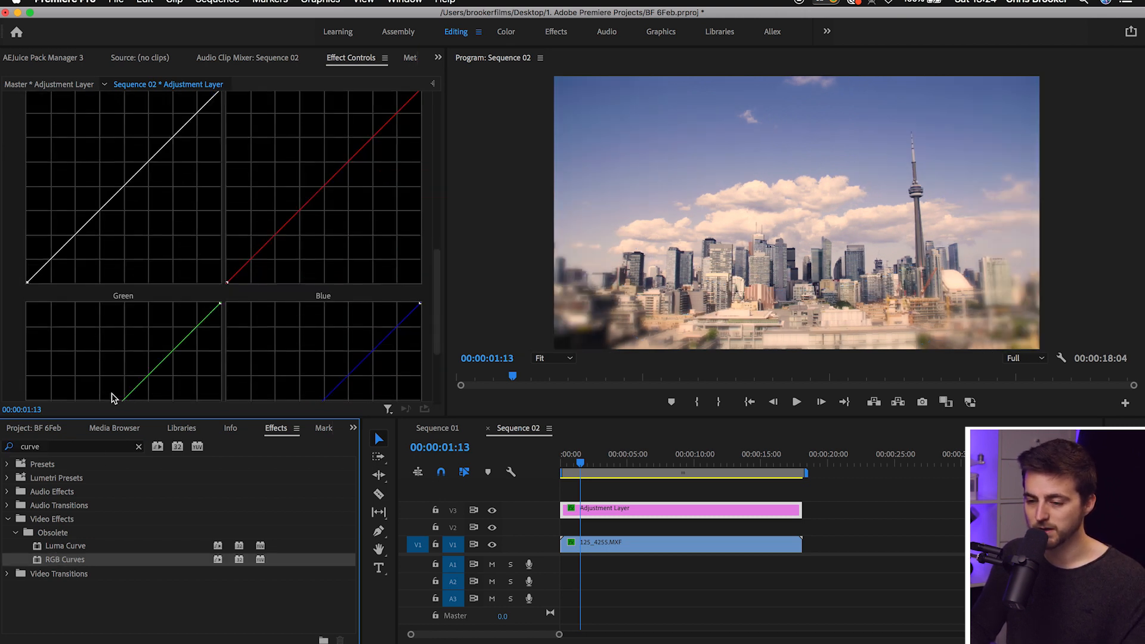
scroll(232, 185, "up", 1)
left_click_drag(224, 123, 227, 150)
left_click_drag(325, 226, 295, 239)
scroll(342, 233, "down", 6)
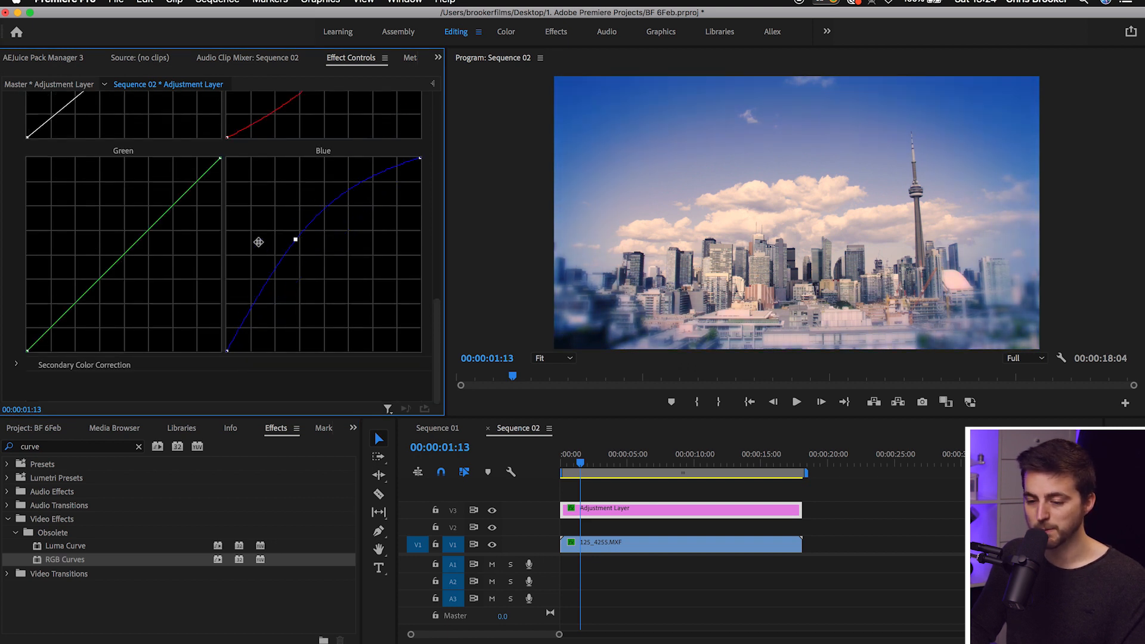
left_click_drag(112, 271, 151, 267)
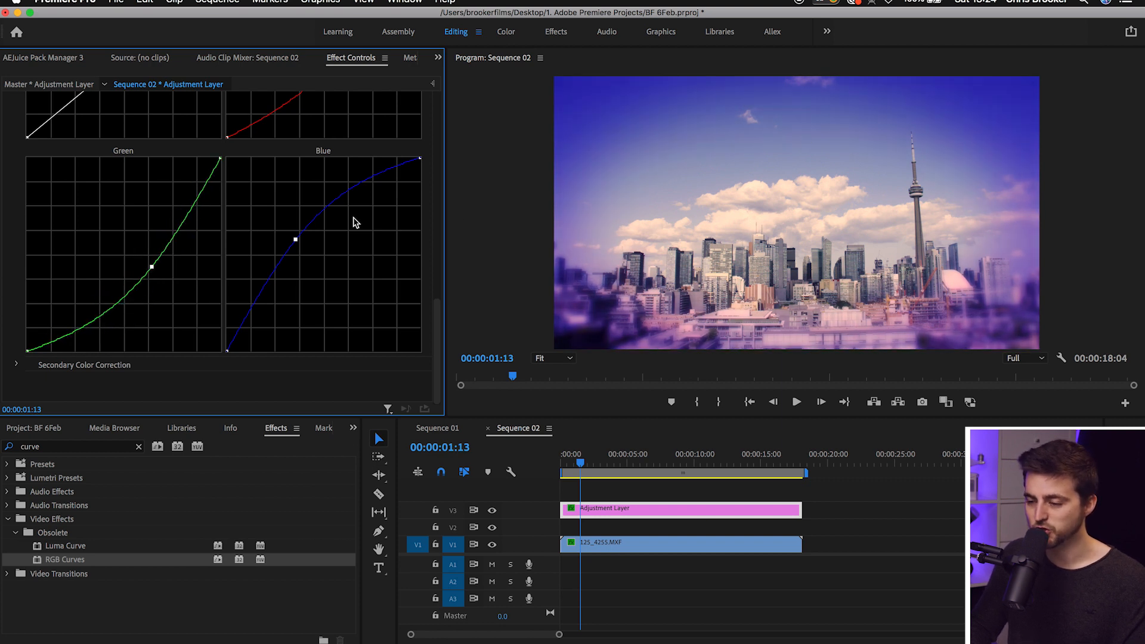
scroll(354, 222, "up", 10)
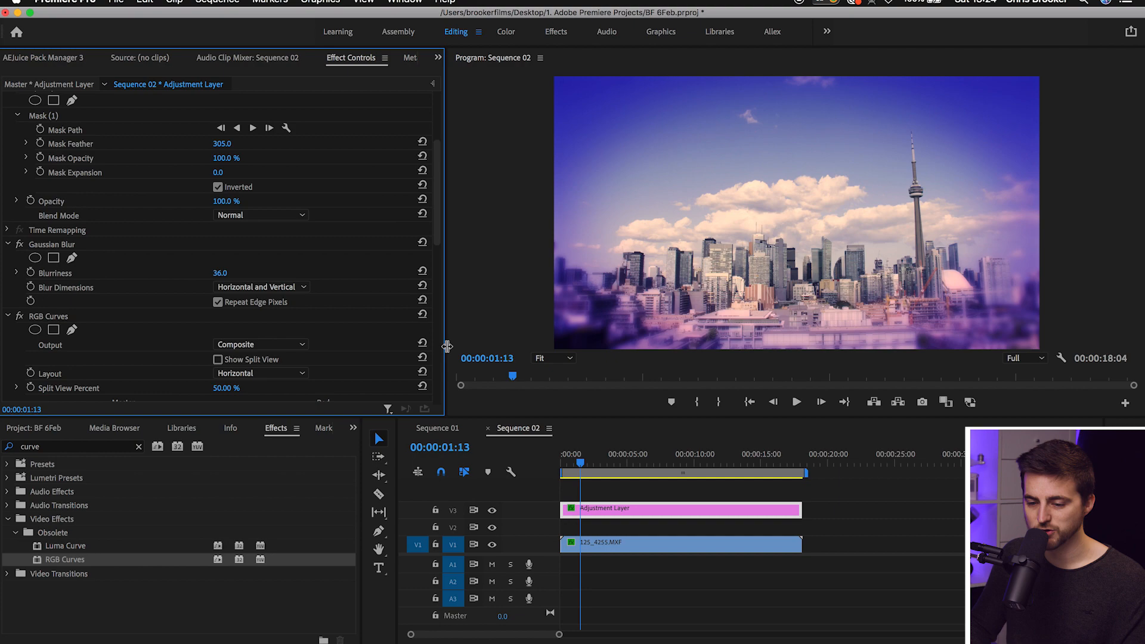